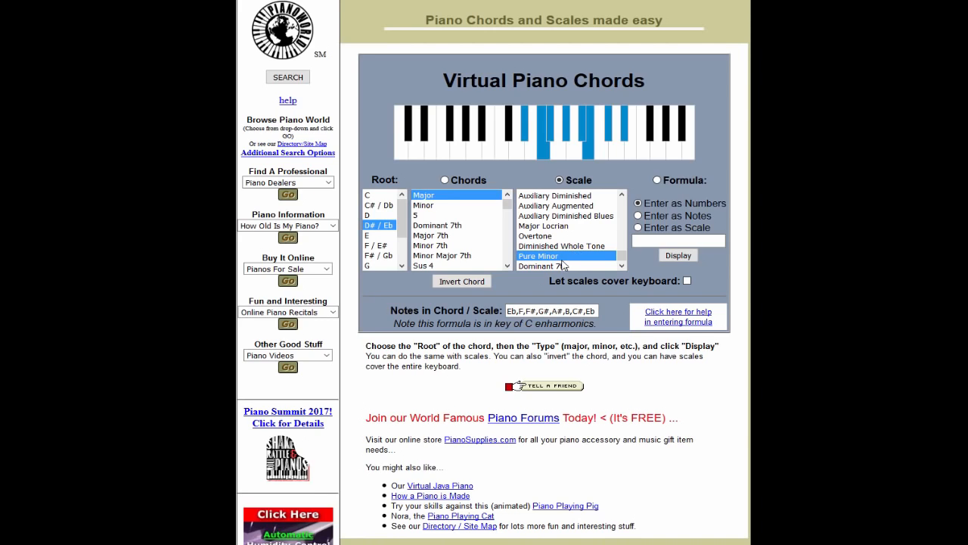
Show the Pure Minor scale for the root F / E# on the virtual piano
{"action": "scroll", "coordinate": [378, 231], "scroll_direction": "down", "scroll_amount": 1}
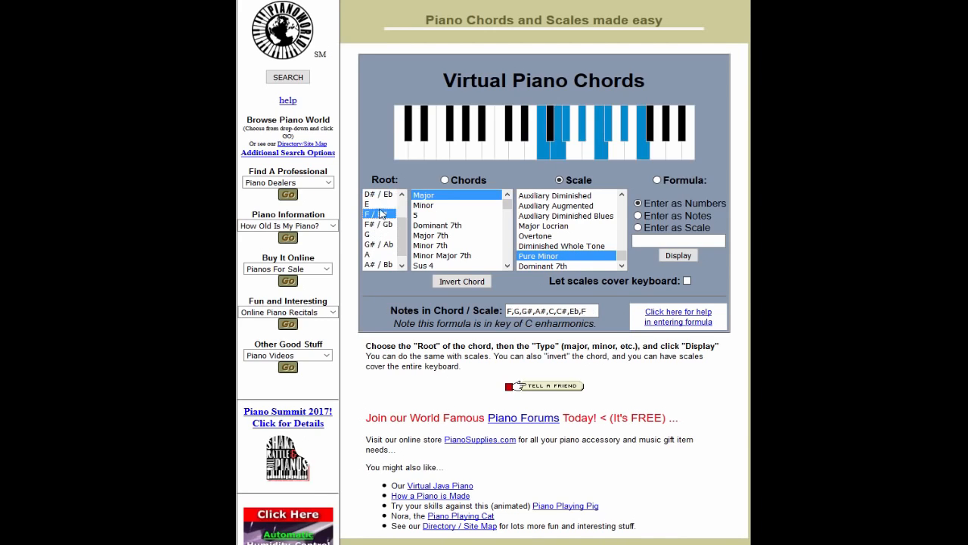
{"action": "scroll", "coordinate": [386, 234], "scroll_direction": "up", "scroll_amount": 3}
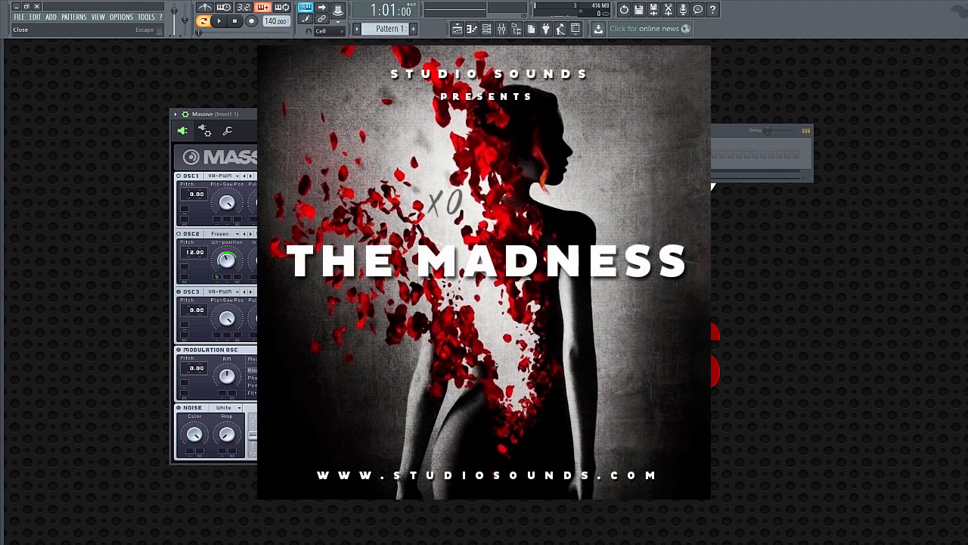
In FL Studio, close the Massive instrument window and set the project tempo to 68 BPM
{"action": "left_click", "coordinate": [620, 114]}
{"action": "right_click", "coordinate": [239, 155]}
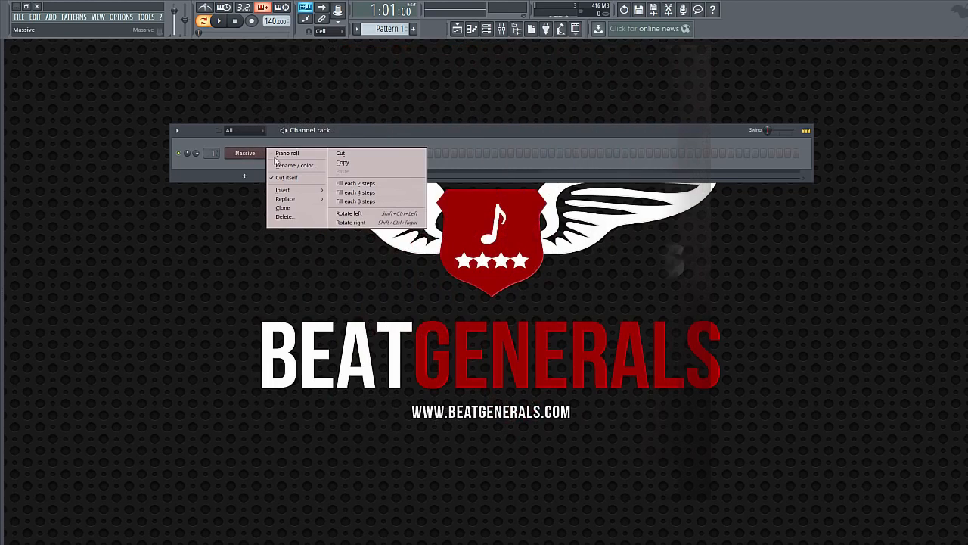
{"action": "left_click", "coordinate": [287, 101]}
{"action": "left_click_drag", "start_coordinate": [270, 21], "coordinate": [270, 54]}
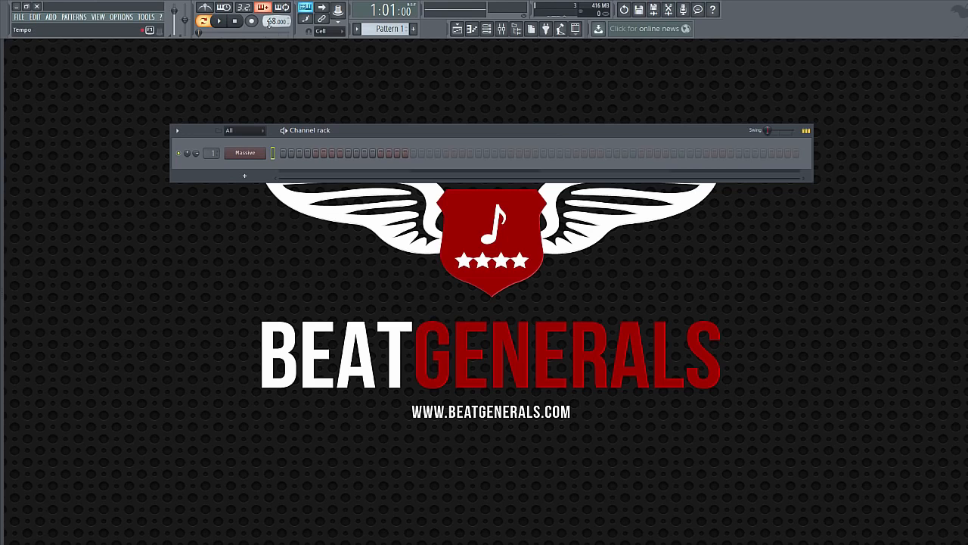
Open the Massive channel's piano roll and place a one-step B5 note at the start of bar 1
{"action": "right_click", "coordinate": [263, 156]}
{"action": "left_click", "coordinate": [283, 155]}
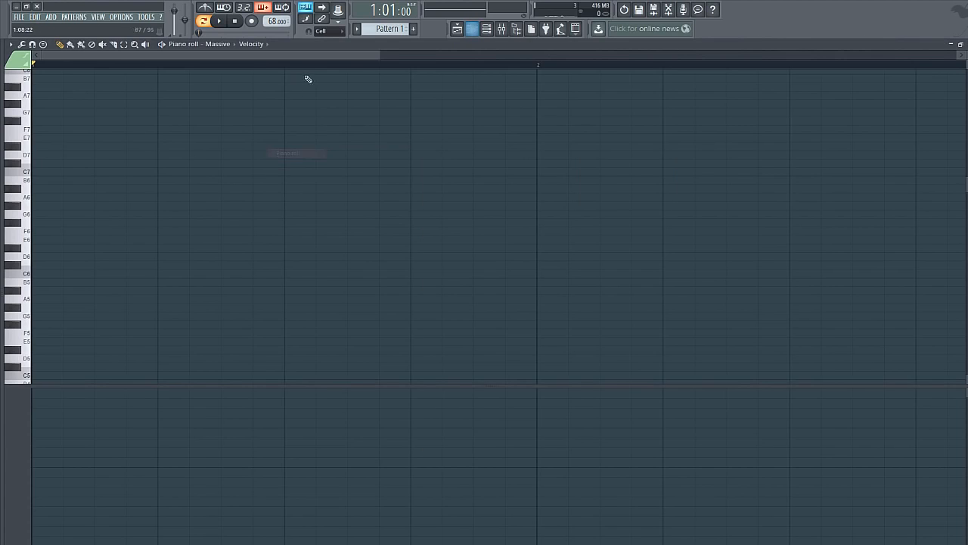
{"action": "scroll", "coordinate": [236, 267], "scroll_direction": "up", "scroll_amount": 1}
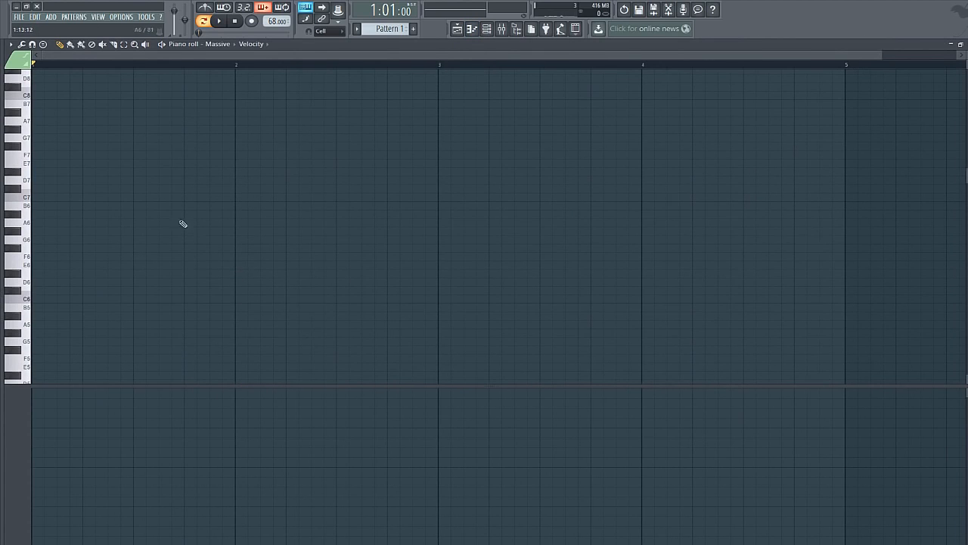
{"action": "scroll", "coordinate": [128, 271], "scroll_direction": "down", "scroll_amount": 1}
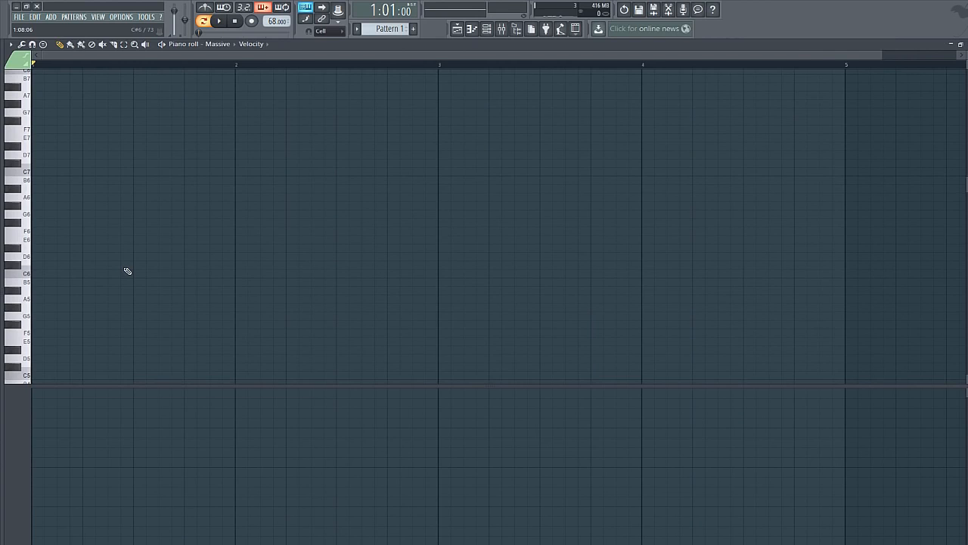
{"action": "left_click", "coordinate": [36, 283]}
{"action": "left_click_drag", "start_coordinate": [55, 282], "coordinate": [42, 283]}
{"action": "left_click", "coordinate": [38, 283]}
Continue bar 1 with one-step notes every two steps: D#5, G#5, D#5, A#5, D#5, F#5, D#5
{"action": "scroll", "coordinate": [92, 302], "scroll_direction": "down", "scroll_amount": 1}
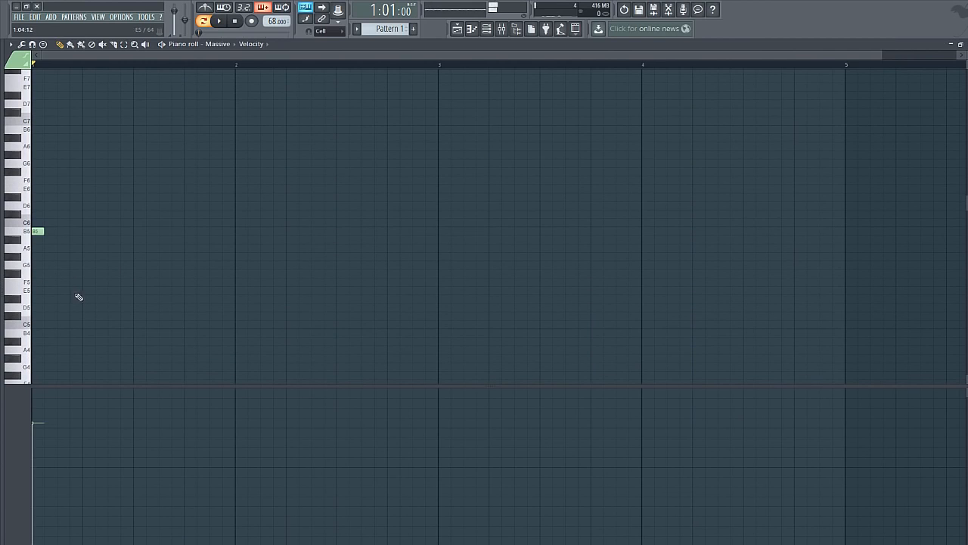
{"action": "left_click", "coordinate": [59, 299]}
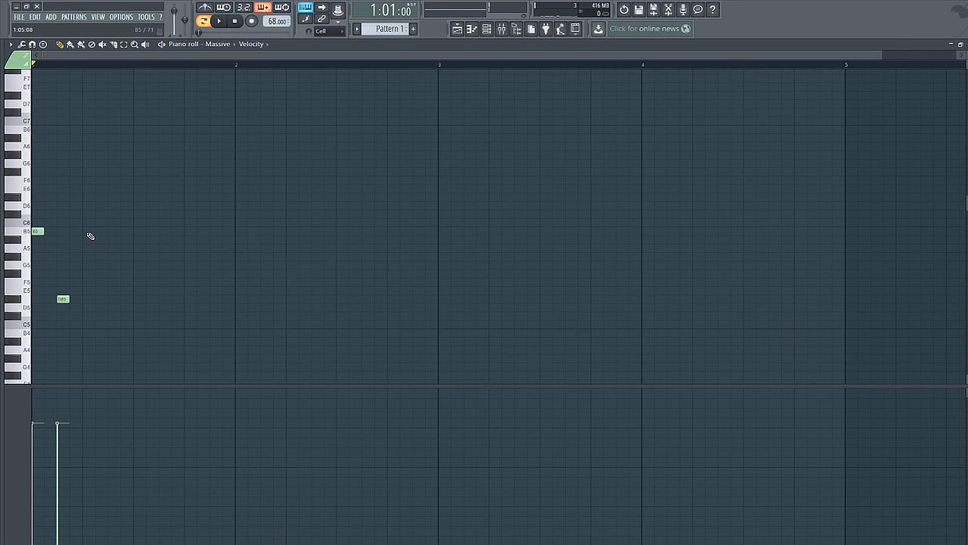
{"action": "left_click", "coordinate": [87, 256]}
{"action": "left_click", "coordinate": [115, 300]}
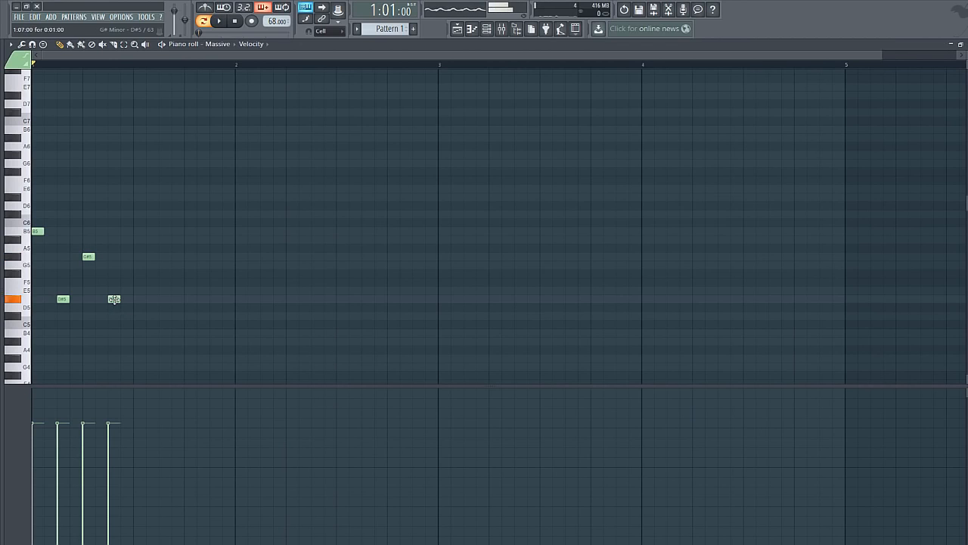
{"action": "left_click", "coordinate": [138, 240]}
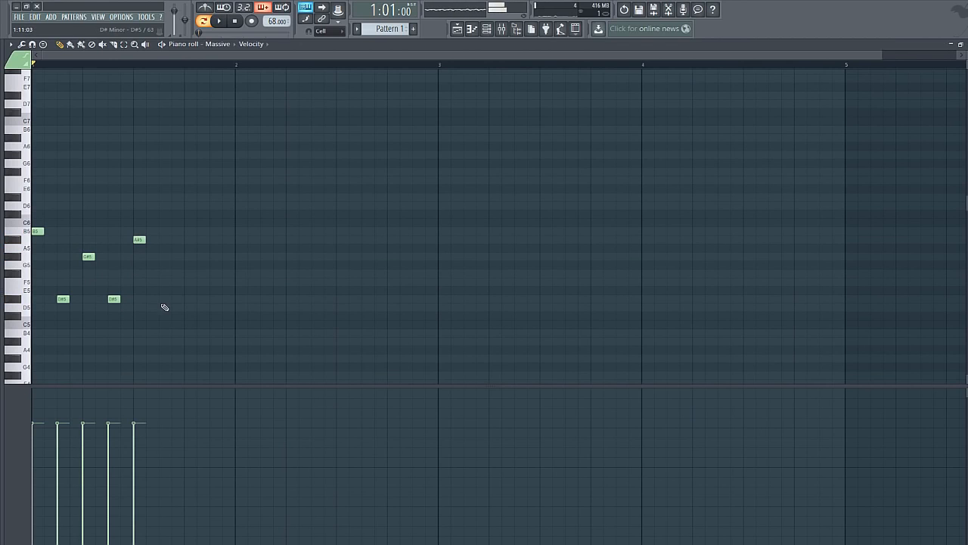
{"action": "left_click", "coordinate": [164, 300]}
{"action": "left_click", "coordinate": [190, 274]}
{"action": "left_click", "coordinate": [216, 301]}
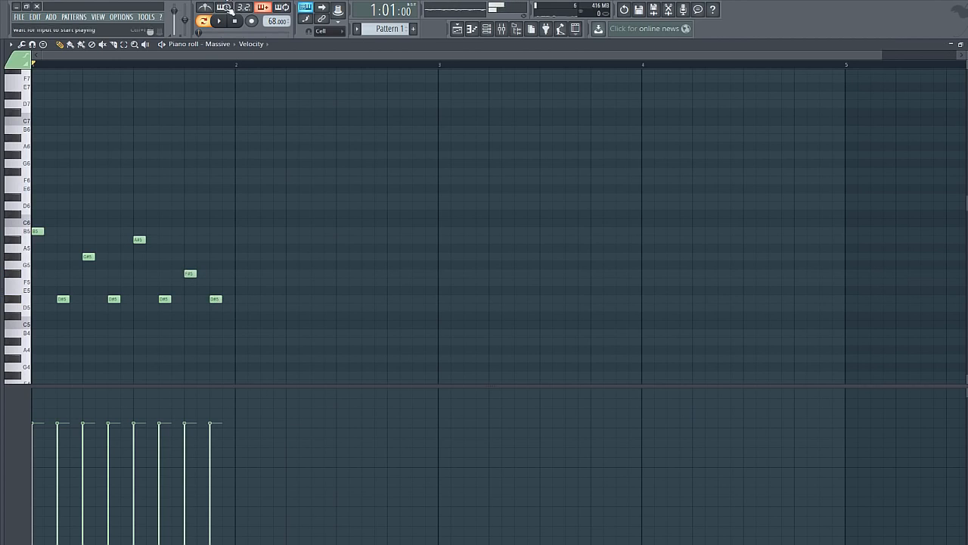
Play the pattern and raise the velocity of all eight notes to the maximum
{"action": "left_click", "coordinate": [220, 22]}
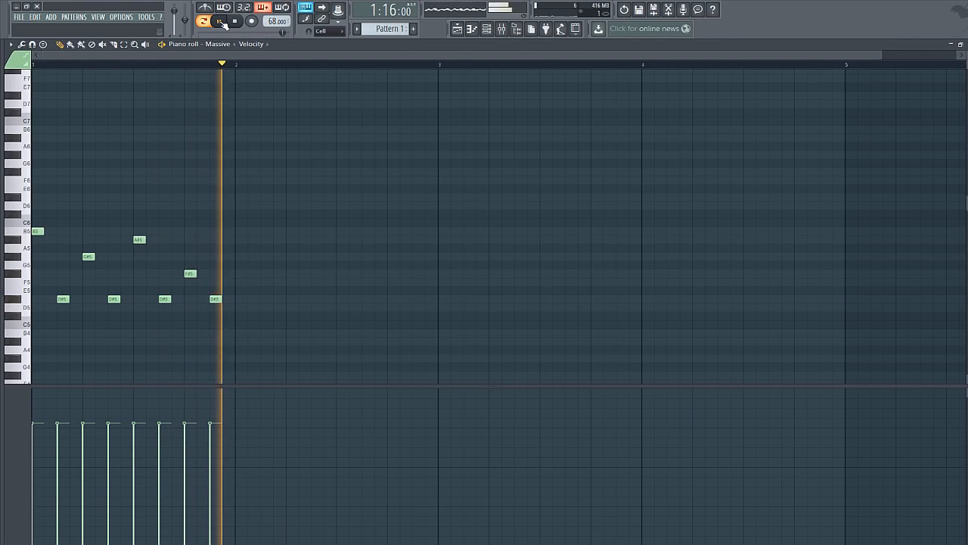
{"action": "mouse_move", "coordinate": [274, 394]}
{"action": "left_mouse_down"}
{"action": "mouse_move", "coordinate": [139, 341]}
{"action": "mouse_move", "coordinate": [30, 344]}
{"action": "left_mouse_up"}
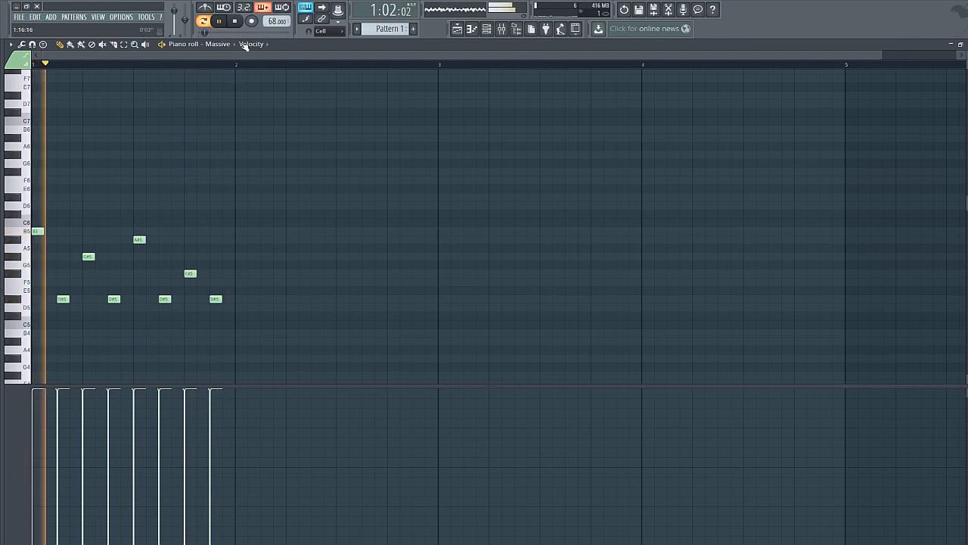
{"action": "left_click", "coordinate": [236, 23]}
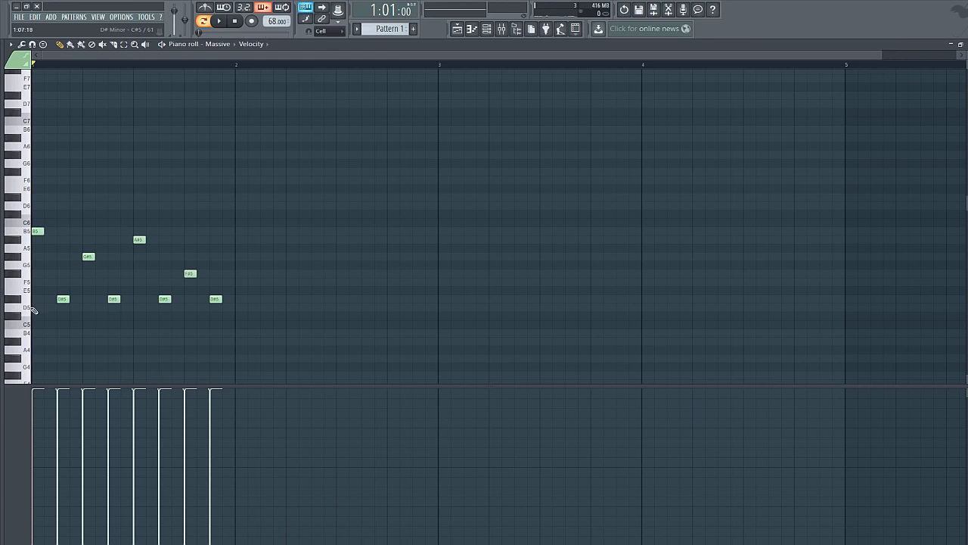
Add a C#6 note on the last step of bar 1 and play the melody
{"action": "left_click", "coordinate": [230, 214]}
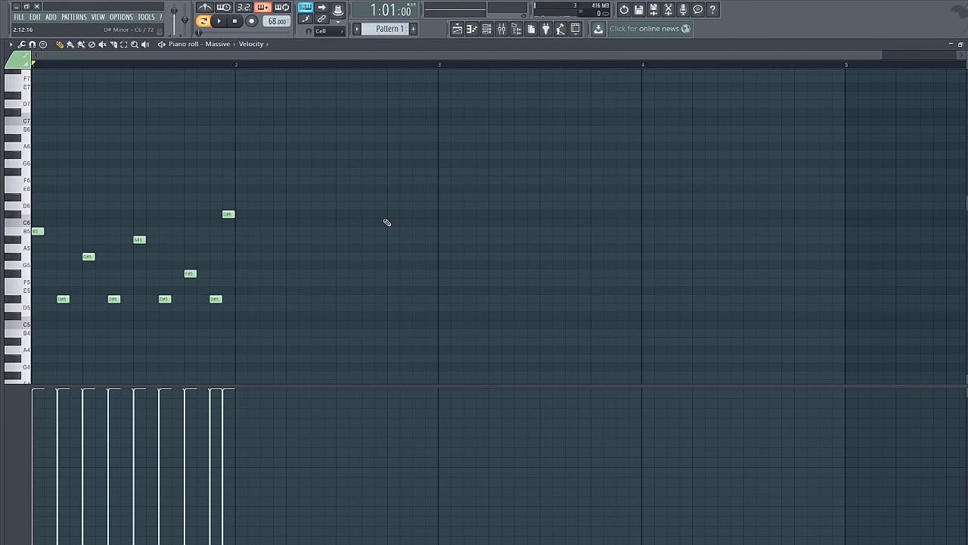
{"action": "key", "text": "space"}
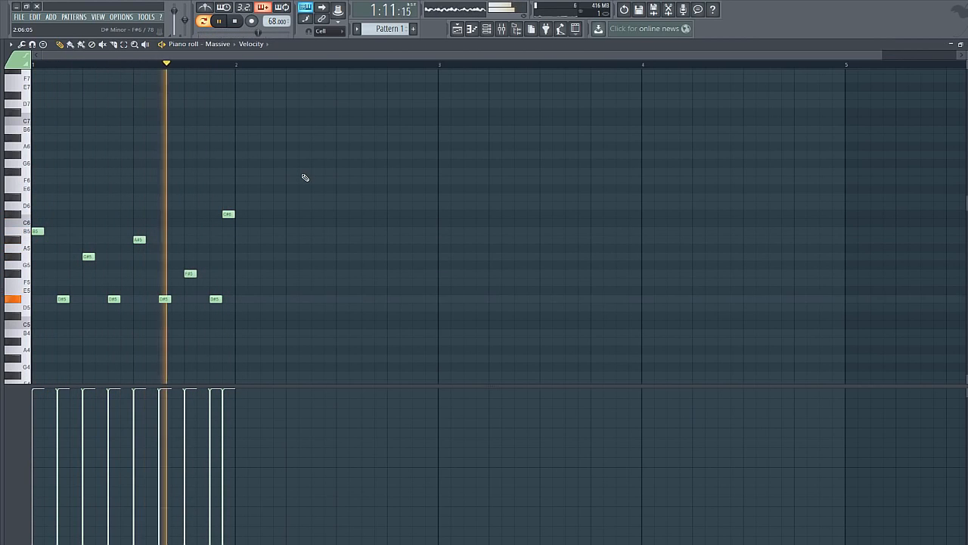
{"action": "left_click", "coordinate": [236, 22]}
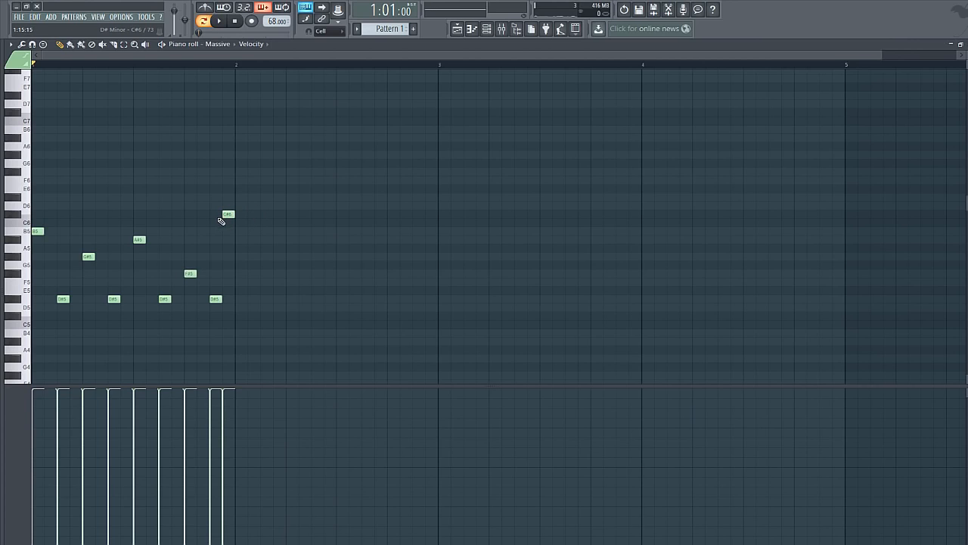
Duplicate the bar 1 melody into bar 2 and deselect the copied notes
{"action": "key", "text": "ctrl+b"}
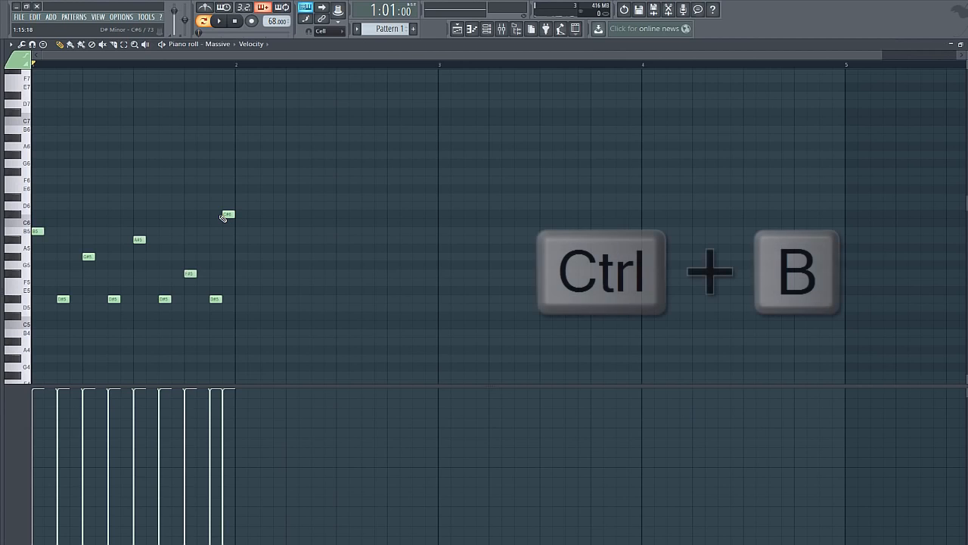
{"action": "key", "text": "ctrl+b"}
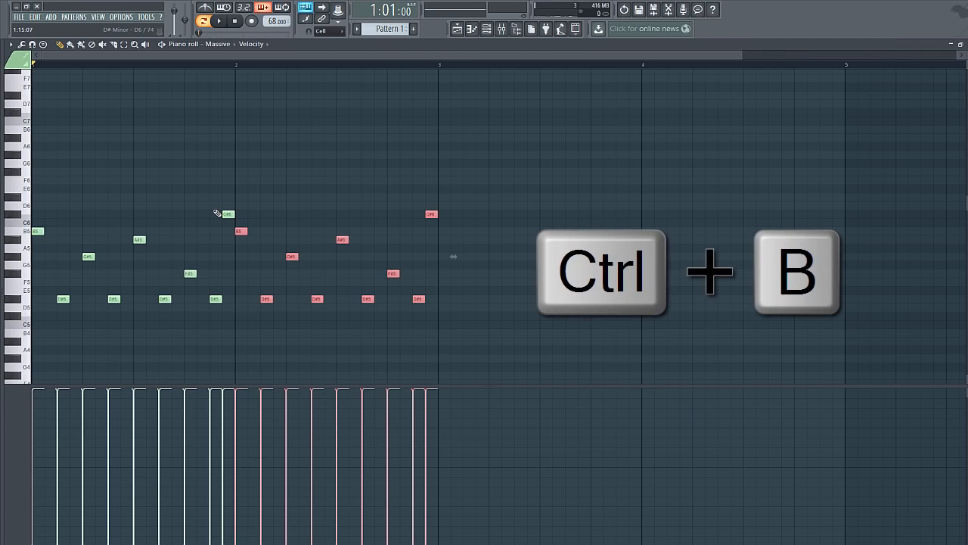
{"action": "left_click", "coordinate": [589, 138]}
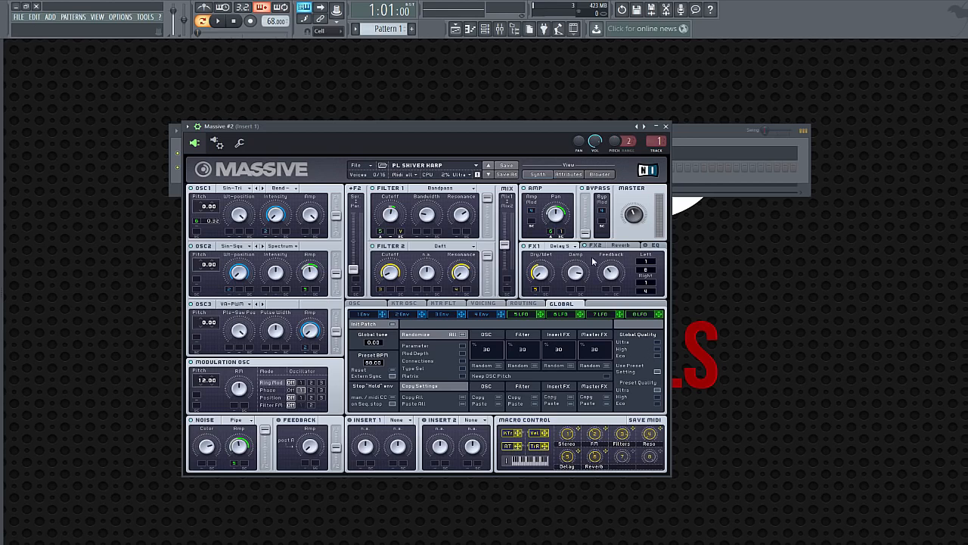
Copy the notes of the Massive channel into the Massive #2 channel
{"action": "key", "text": "F6"}
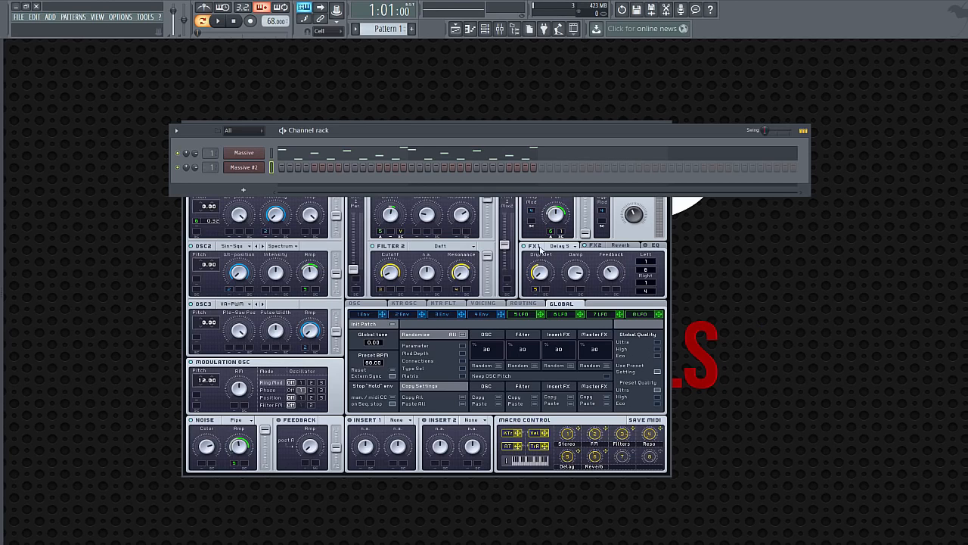
{"action": "left_click", "coordinate": [272, 154]}
{"action": "key", "text": "ctrl+c"}
{"action": "left_click", "coordinate": [272, 168]}
{"action": "key", "text": "ctrl+v"}
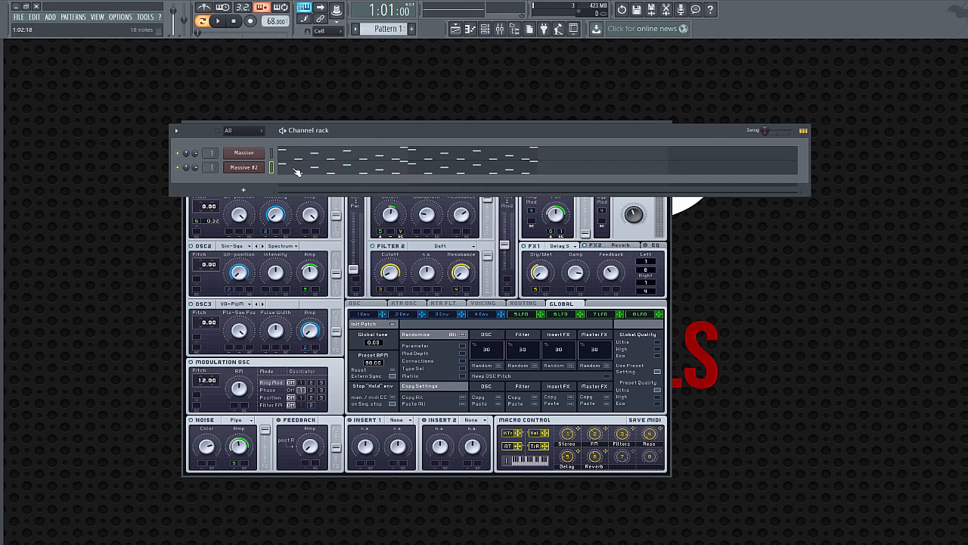
In Massive #2's piano roll, delete the G#5, A#5 and F#5 notes in both bars and bar 2's C#6, and play the result
{"action": "left_click", "coordinate": [297, 172]}
{"action": "left_click_drag", "start_coordinate": [322, 57], "coordinate": [552, 57]}
{"action": "right_click", "coordinate": [109, 256]}
{"action": "right_click", "coordinate": [178, 239]}
{"action": "right_click", "coordinate": [248, 273]}
{"action": "right_click", "coordinate": [385, 257]}
{"action": "right_click", "coordinate": [456, 240]}
{"action": "right_click", "coordinate": [524, 273]}
{"action": "right_click", "coordinate": [576, 214]}
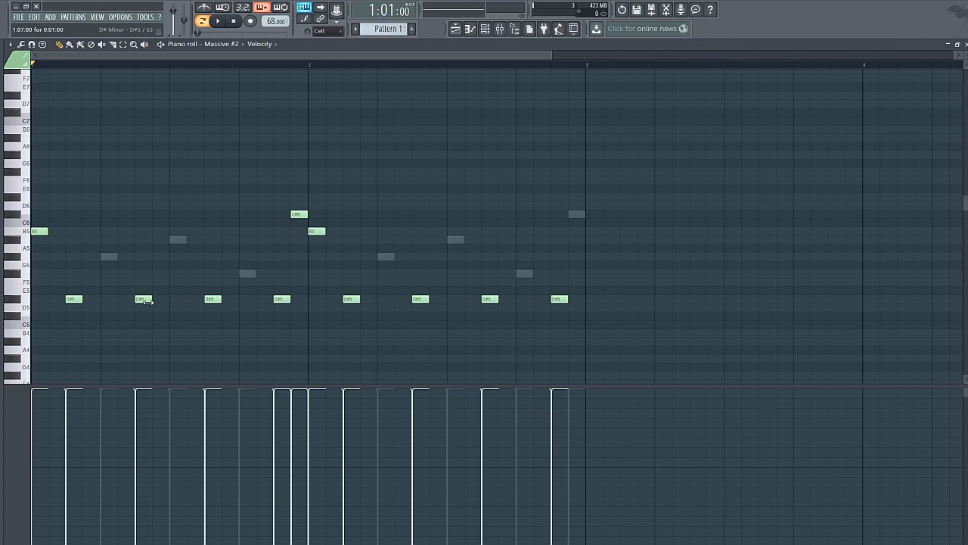
{"action": "left_click", "coordinate": [218, 21]}
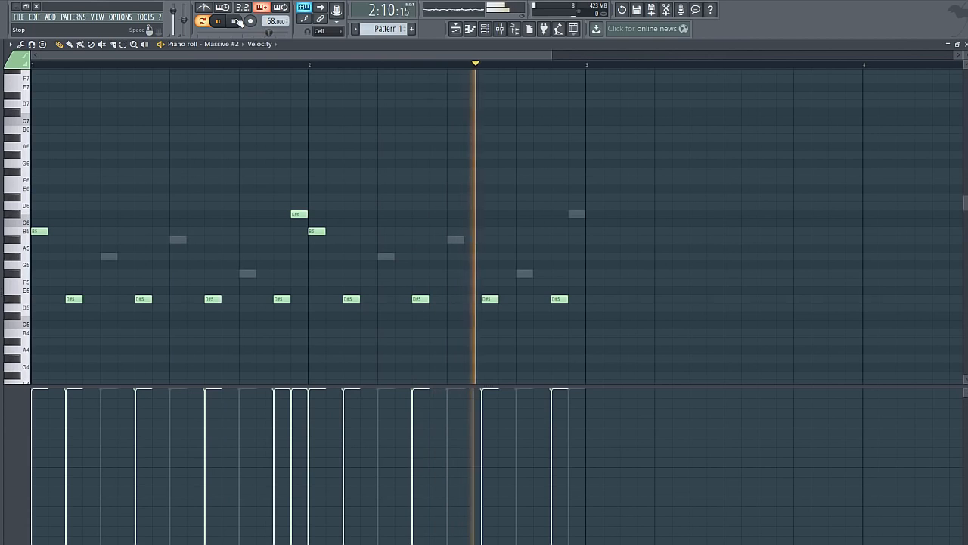
{"action": "left_click", "coordinate": [236, 21]}
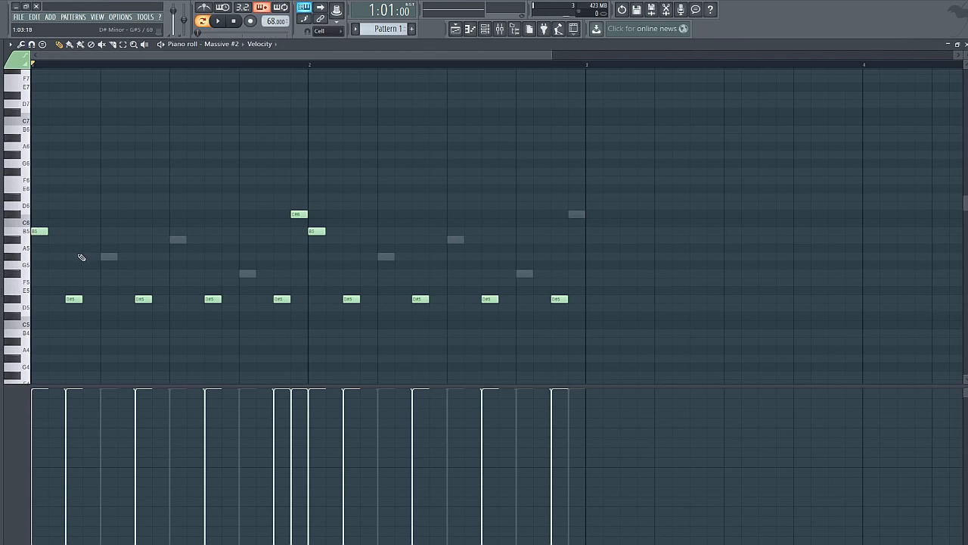
Try stacking G#5 and D#6 with the B5 notes at the starts of bars 1 and 2 during playback
{"action": "left_click", "coordinate": [47, 259]}
{"action": "left_click", "coordinate": [31, 197]}
{"action": "left_click", "coordinate": [224, 25]}
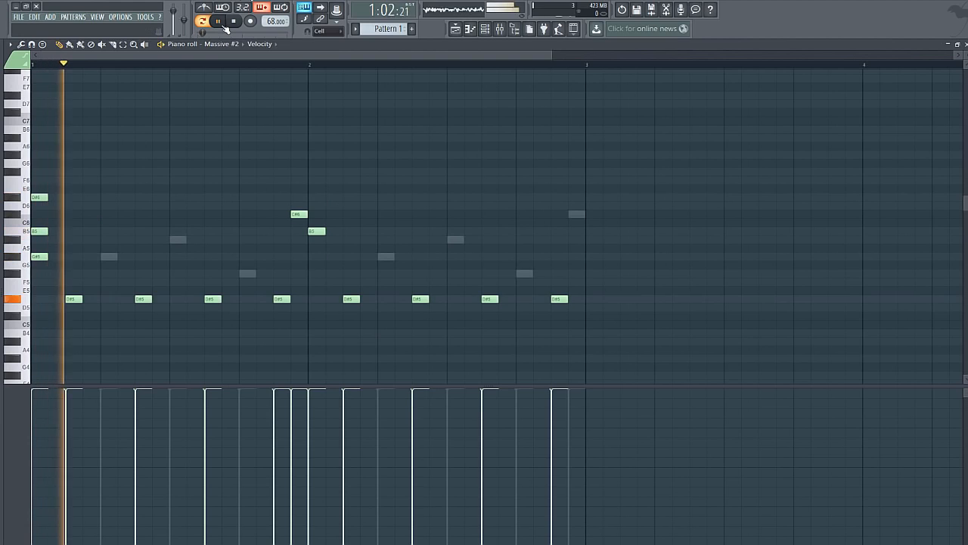
{"action": "left_click", "coordinate": [317, 189]}
{"action": "right_click", "coordinate": [317, 189]}
{"action": "left_click", "coordinate": [316, 198]}
{"action": "left_click_drag", "start_coordinate": [305, 247], "coordinate": [324, 264]}
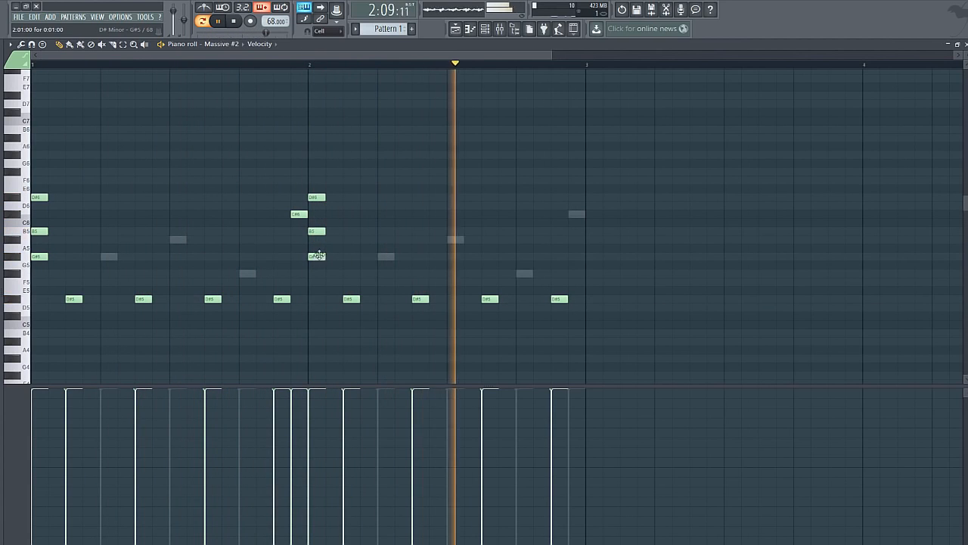
Stop playback and delete the added G#5 and D#6 notes from the starts of both bars
{"action": "left_click", "coordinate": [240, 21]}
{"action": "right_click", "coordinate": [39, 196]}
{"action": "right_click", "coordinate": [39, 256]}
{"action": "right_click", "coordinate": [316, 256]}
{"action": "right_click", "coordinate": [321, 198]}
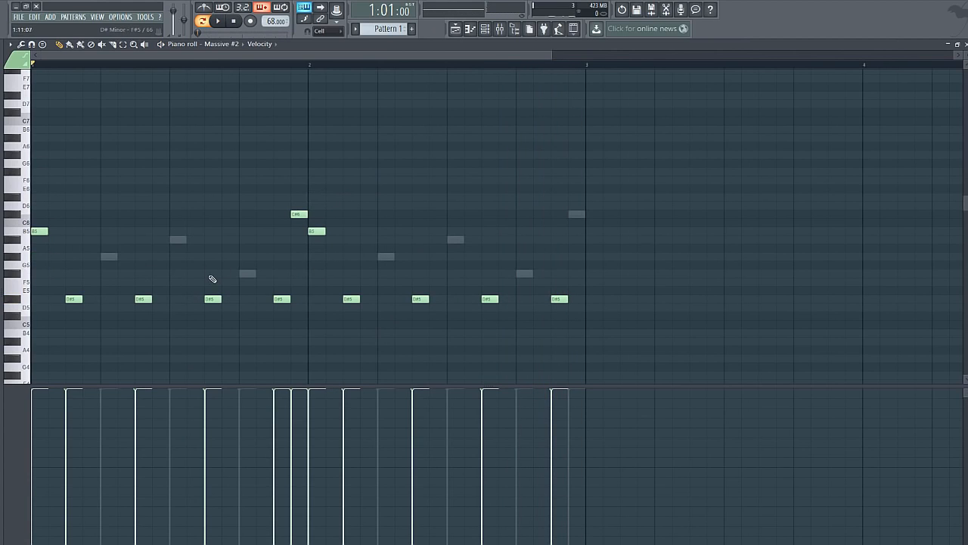
Try out F#5 and A#5 above the third D#5 note of bar 1 and remove them
{"action": "left_click", "coordinate": [212, 273]}
{"action": "left_click", "coordinate": [214, 239]}
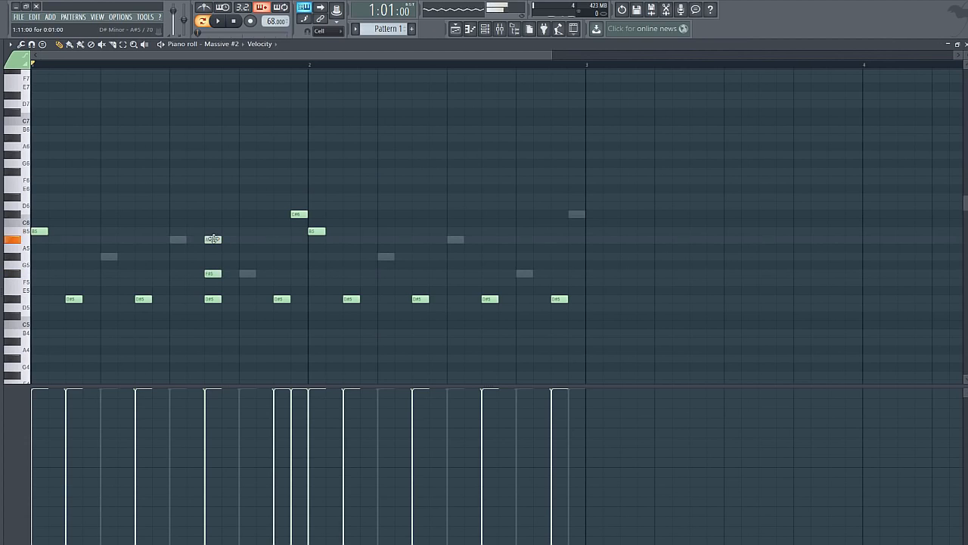
{"action": "key", "text": "space"}
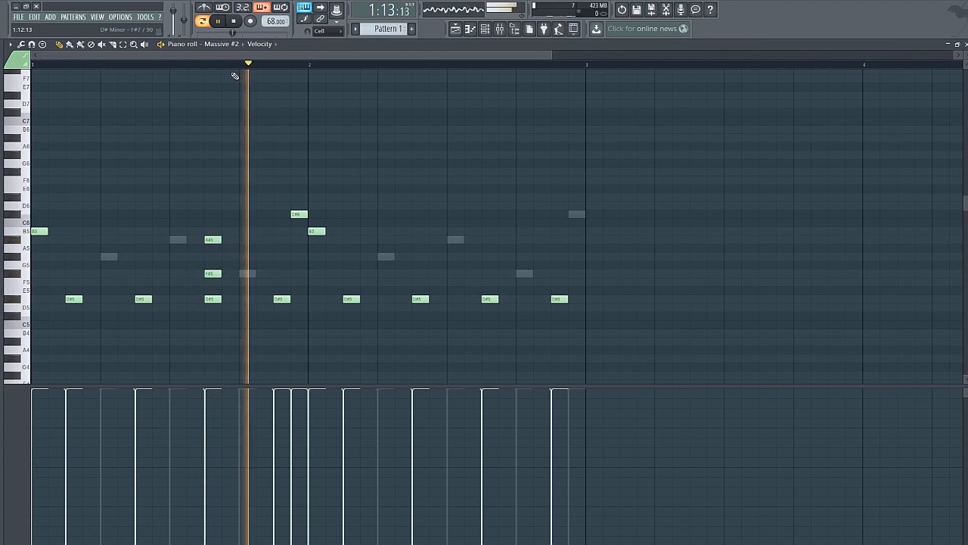
{"action": "key", "text": "space"}
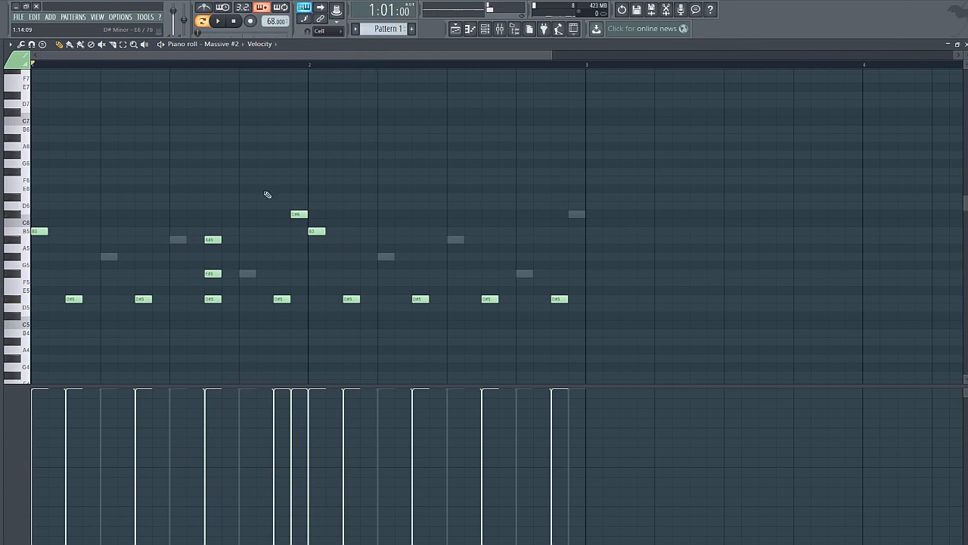
{"action": "right_click", "coordinate": [212, 240]}
{"action": "right_click", "coordinate": [212, 273]}
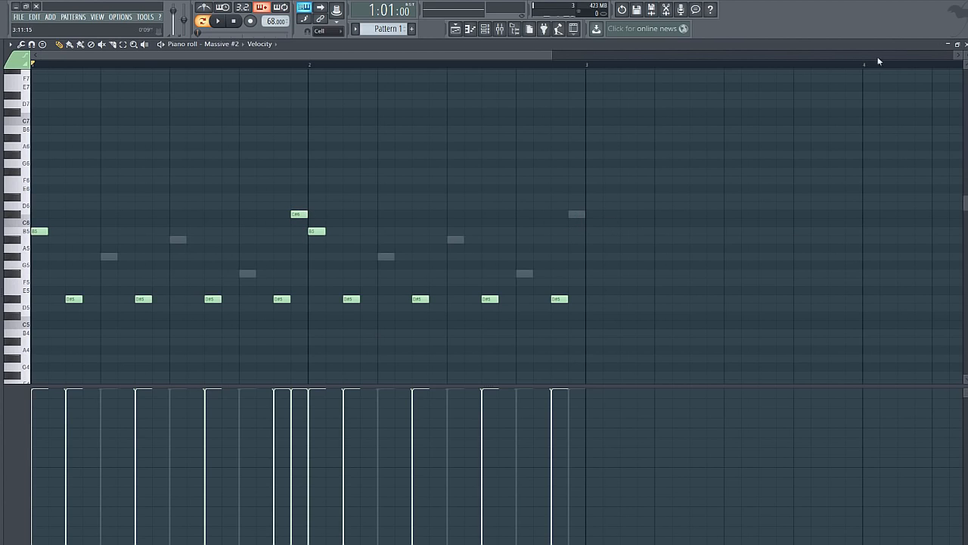
Close the piano roll and play the Massive #2 channel with the Massive channel muted
{"action": "left_click", "coordinate": [963, 44]}
{"action": "right_click", "coordinate": [182, 174]}
{"action": "left_click", "coordinate": [183, 175]}
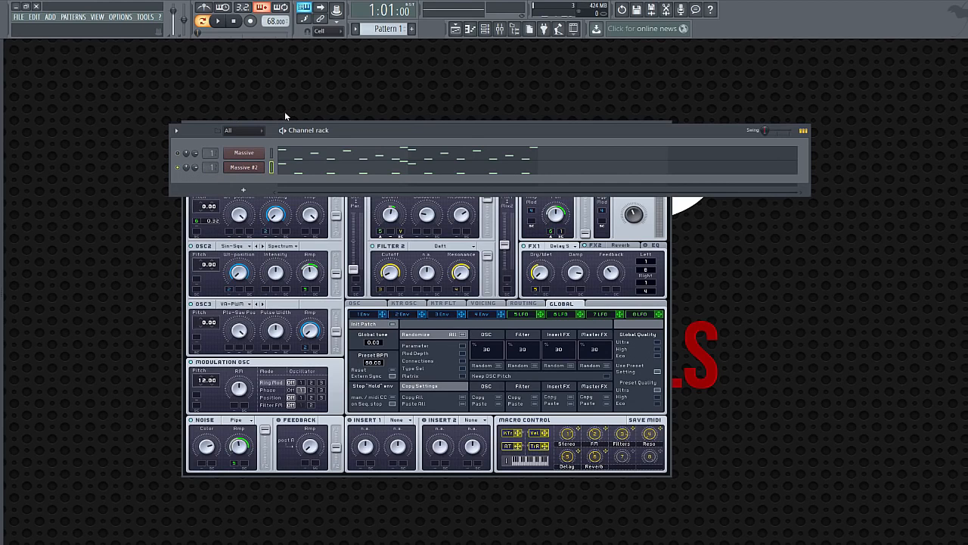
{"action": "left_click", "coordinate": [217, 22]}
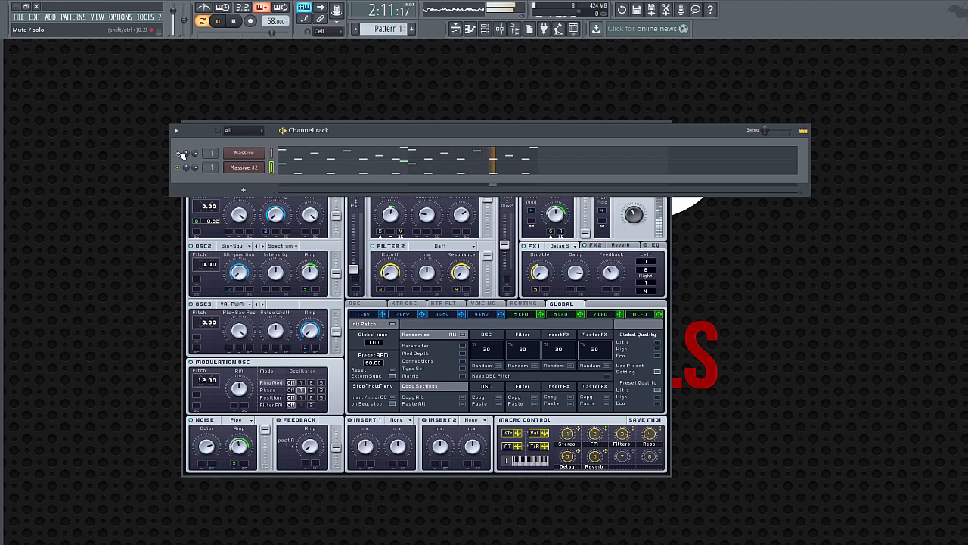
Stop playback and place a Pattern 1 clip at bar 1 on Track 1 of the playlist, with snapping set to Cell
{"action": "left_click", "coordinate": [234, 22]}
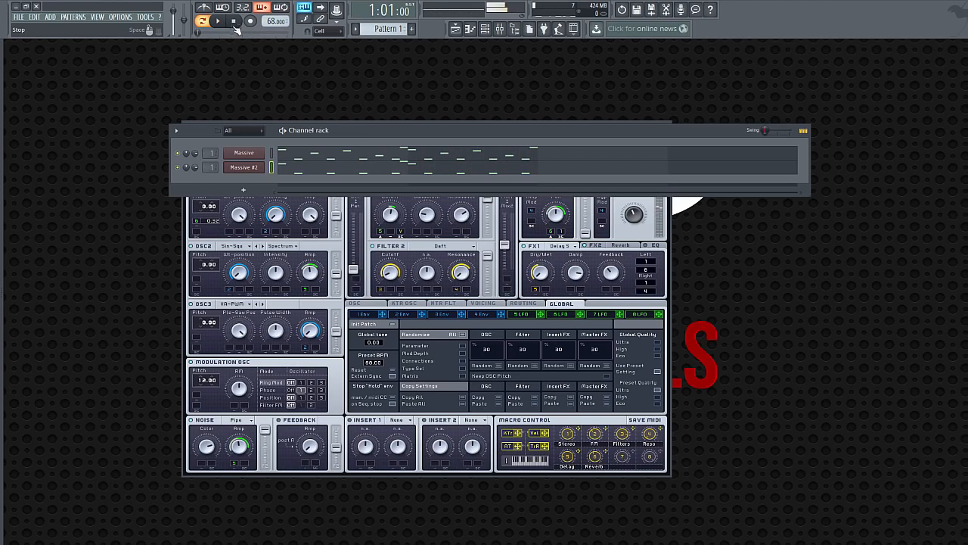
{"action": "left_click", "coordinate": [456, 29]}
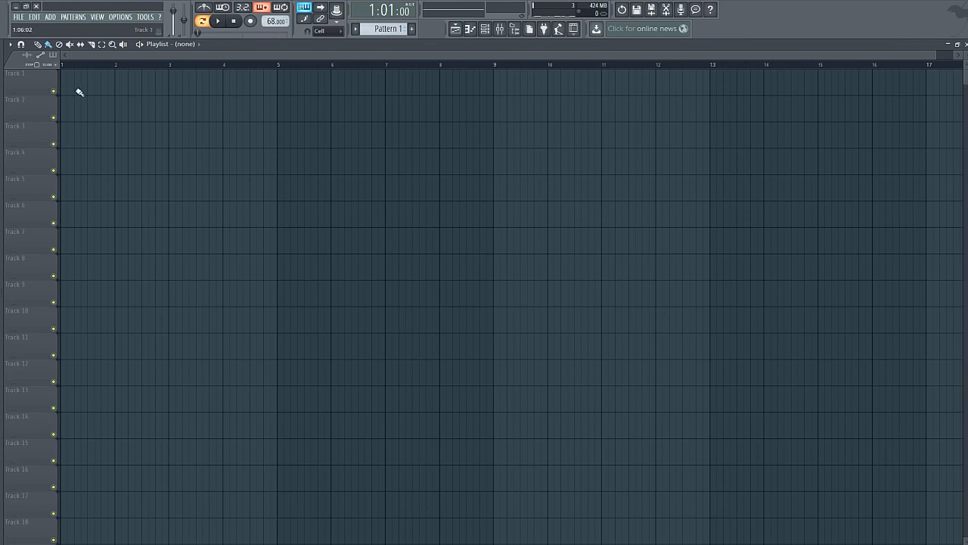
{"action": "left_click", "coordinate": [81, 89]}
{"action": "left_click_drag", "start_coordinate": [97, 80], "coordinate": [85, 81]}
{"action": "left_click", "coordinate": [333, 31]}
{"action": "left_click", "coordinate": [328, 50]}
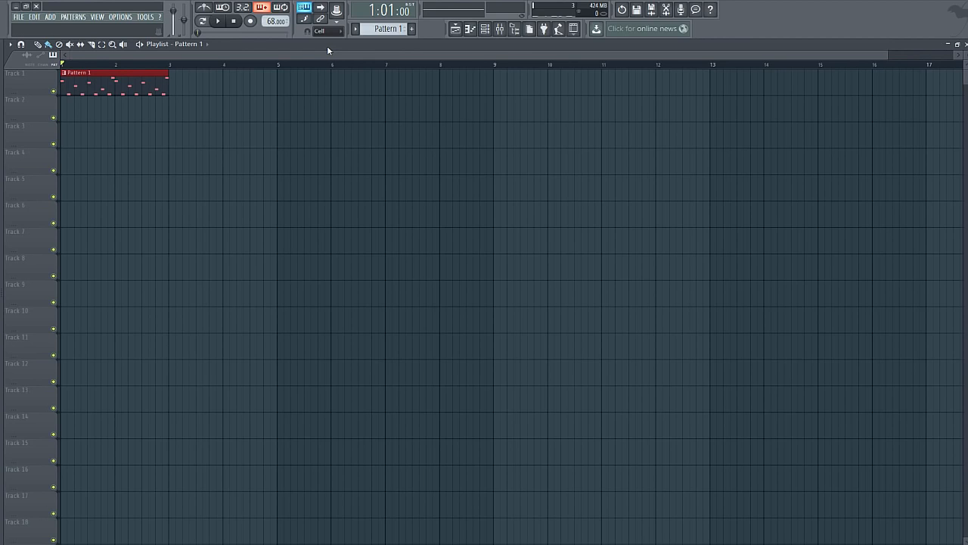
{"action": "left_click_drag", "start_coordinate": [886, 53], "coordinate": [901, 58]}
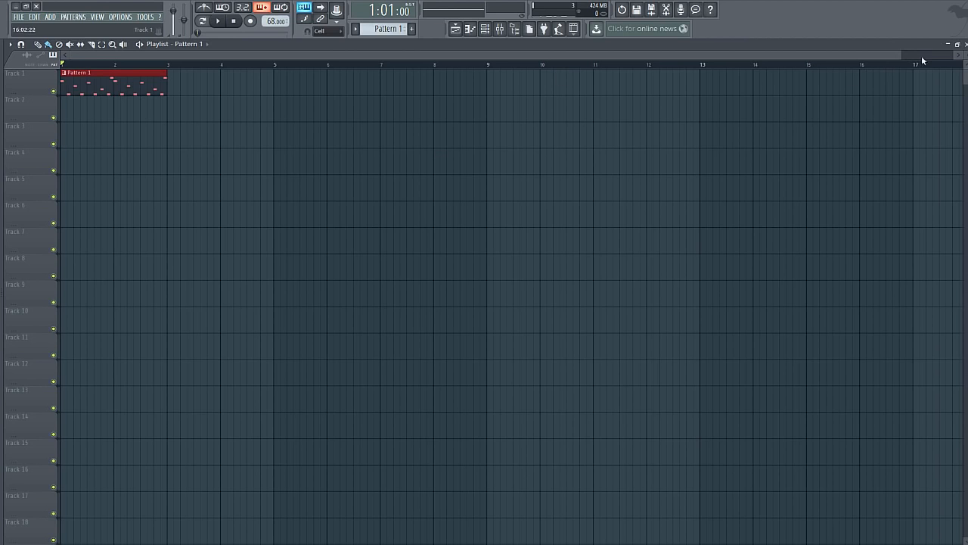
{"action": "left_click", "coordinate": [965, 44]}
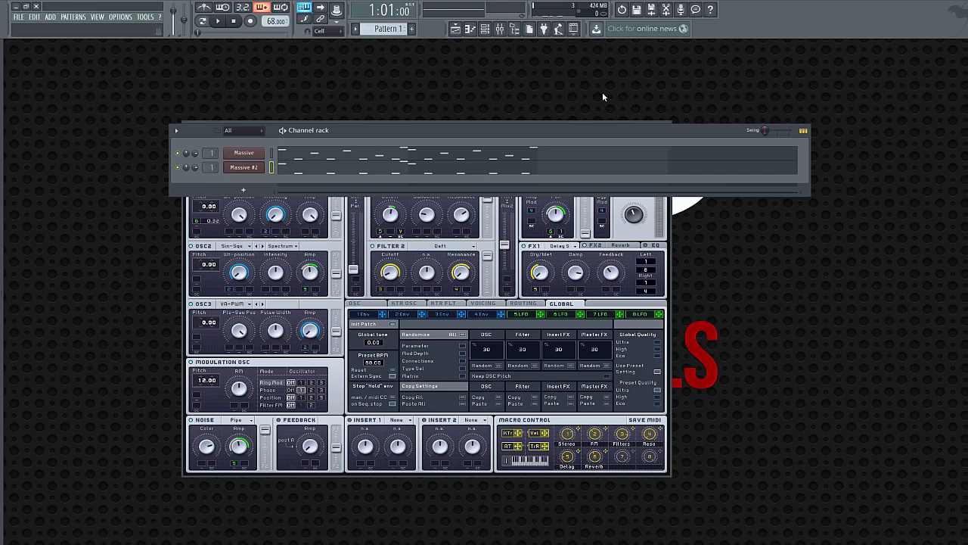
Add a second Pattern 1 clip at bar 3 on Track 1 and play the arrangement briefly
{"action": "left_click", "coordinate": [462, 33]}
{"action": "left_click", "coordinate": [231, 118], "text": "ctrl"}
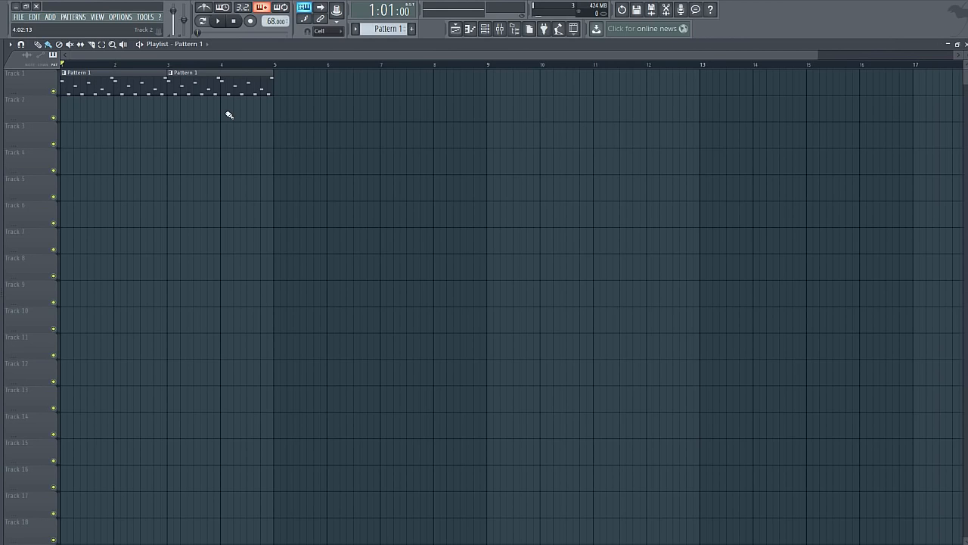
{"action": "key", "text": "space"}
{"action": "key", "text": "space"}
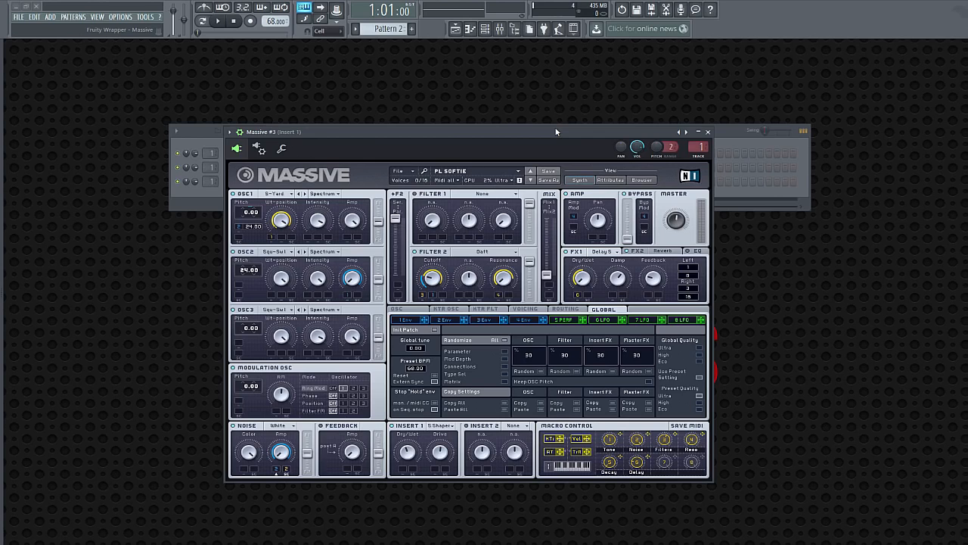
Play the first bars of the playlist arrangement, stop it and close the playlist
{"action": "left_click", "coordinate": [455, 28]}
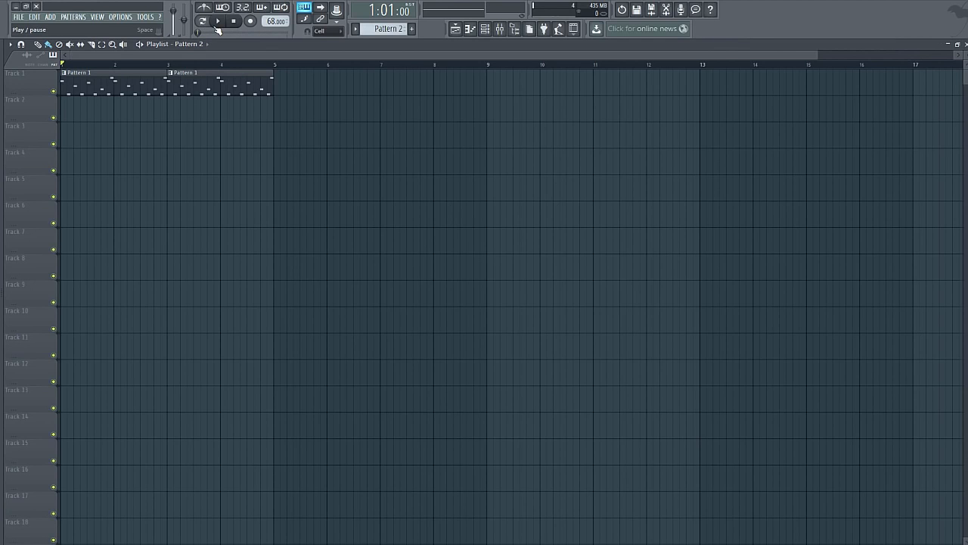
{"action": "left_click", "coordinate": [217, 28]}
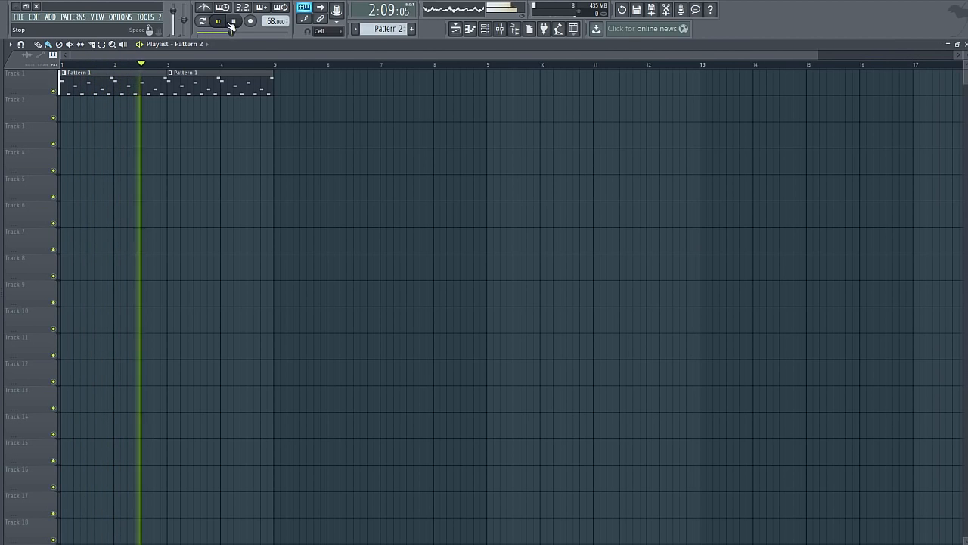
{"action": "left_click", "coordinate": [233, 25]}
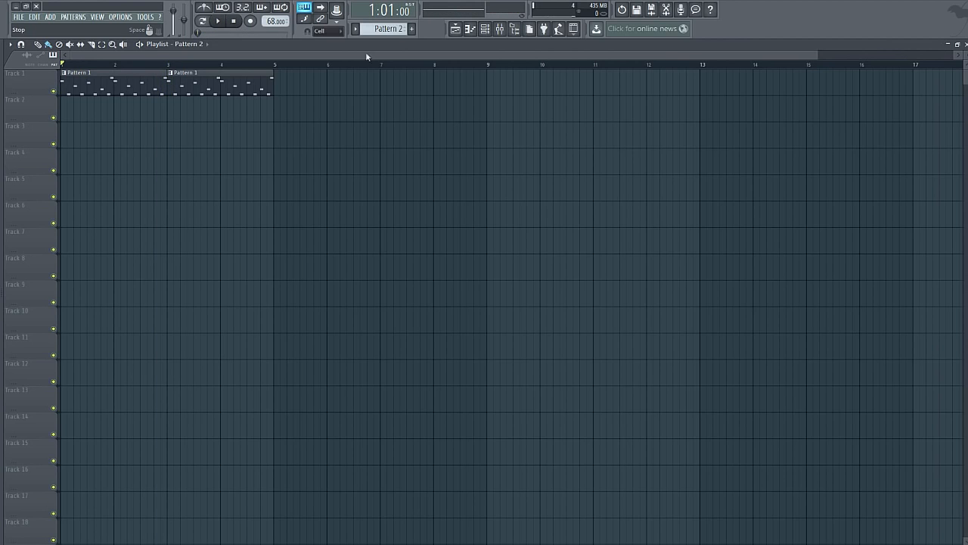
{"action": "left_click", "coordinate": [964, 44]}
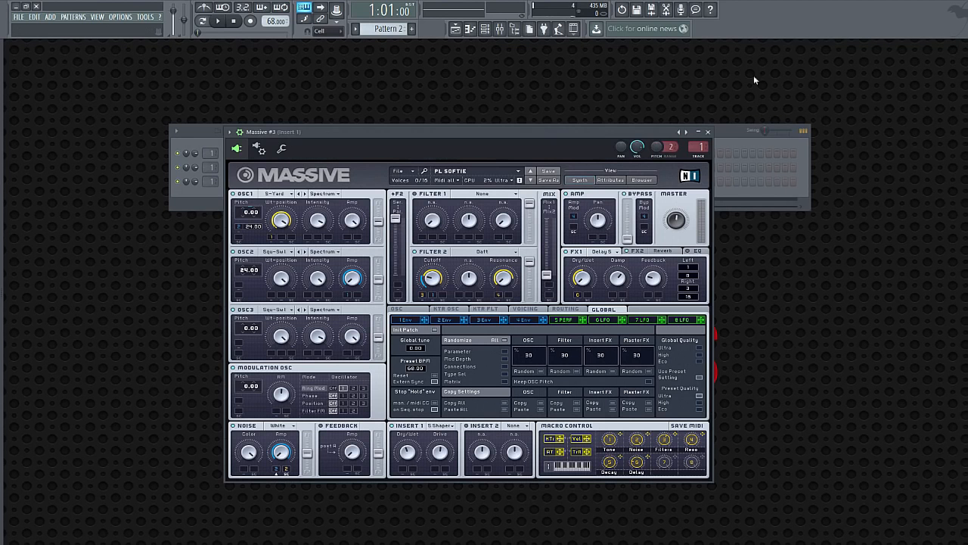
Shift the Massive #3 window aside, turn on the metronome and wait for input, and bring up the channel rack
{"action": "left_click", "coordinate": [259, 182]}
{"action": "left_click", "coordinate": [258, 184]}
{"action": "left_click_drag", "start_coordinate": [406, 130], "coordinate": [436, 134]}
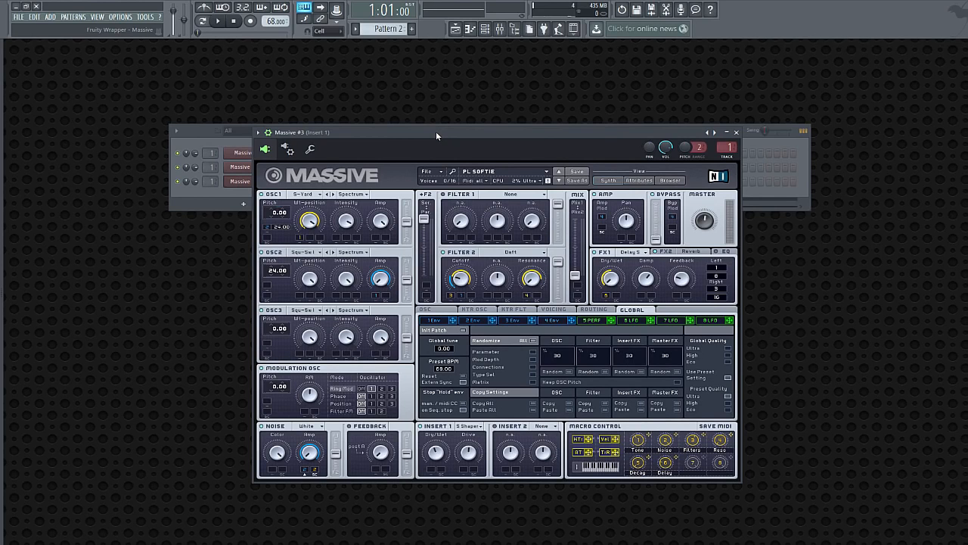
{"action": "left_click", "coordinate": [223, 7]}
{"action": "key", "text": "F6"}
{"action": "left_click", "coordinate": [205, 8]}
{"action": "left_click", "coordinate": [369, 240]}
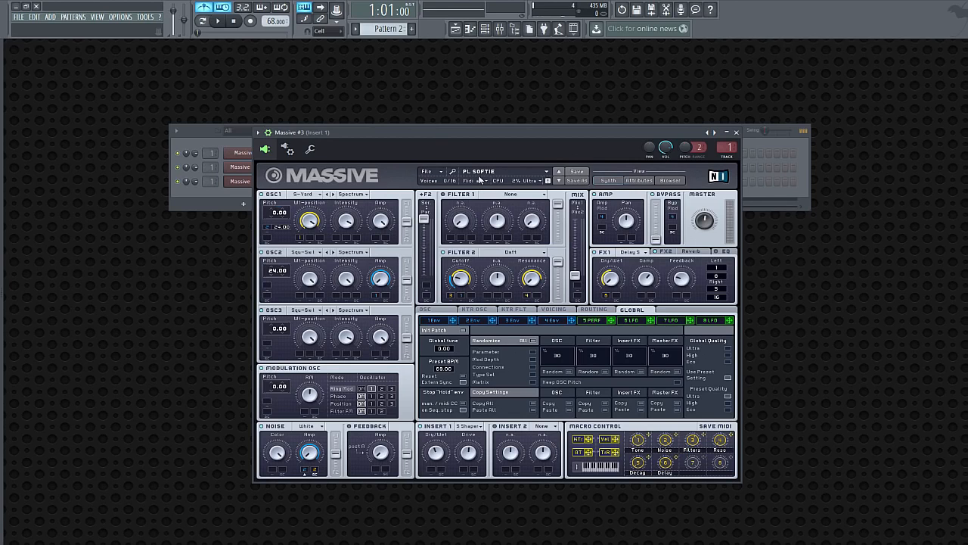
{"action": "key", "text": "F6"}
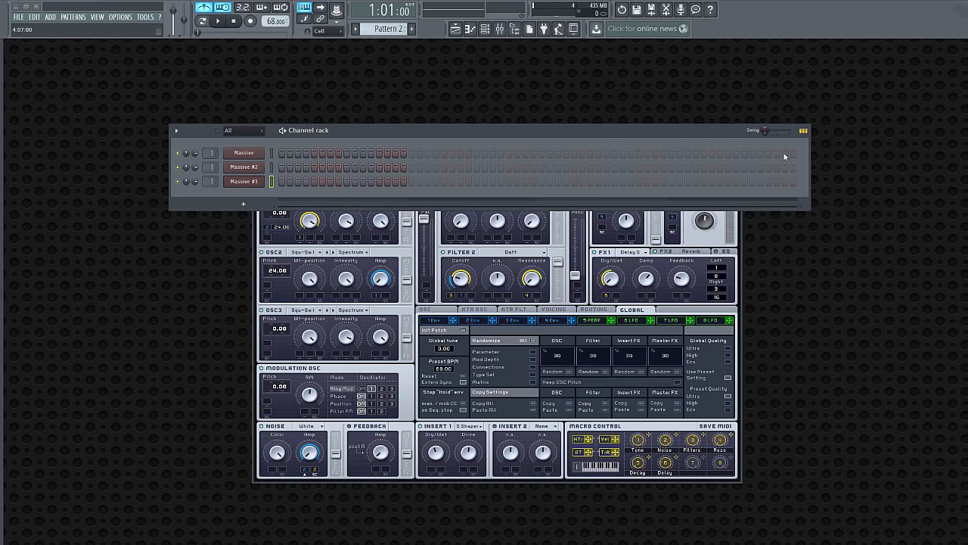
Move the channel rack slightly lower and look over the playlist arrangement before closing it
{"action": "left_click_drag", "start_coordinate": [597, 134], "coordinate": [605, 149]}
{"action": "left_click", "coordinate": [361, 133]}
{"action": "key", "text": "F6"}
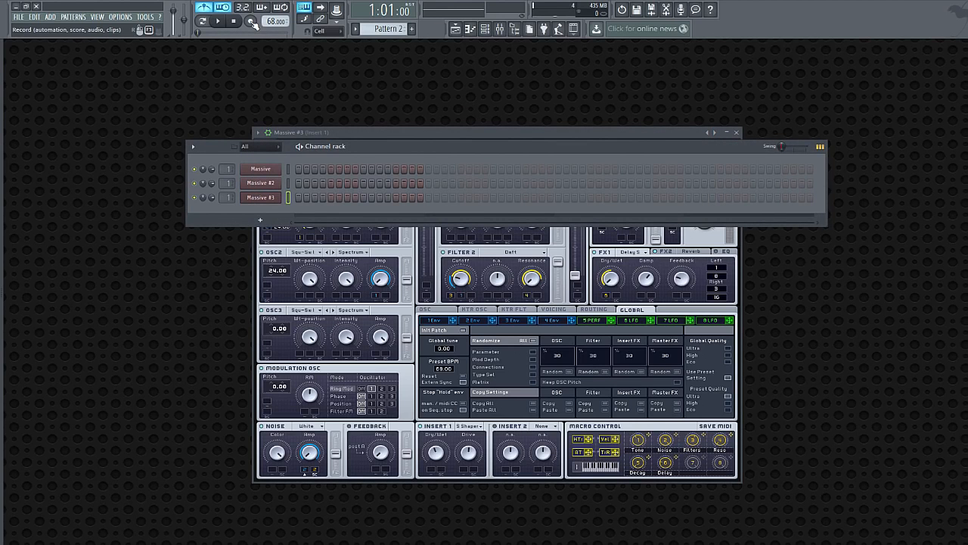
{"action": "left_click", "coordinate": [456, 32]}
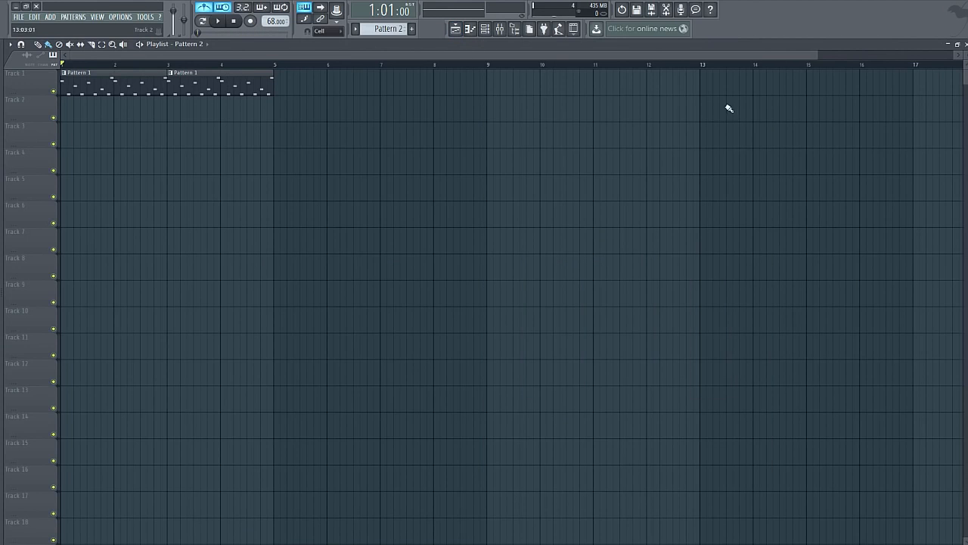
{"action": "left_click", "coordinate": [966, 44]}
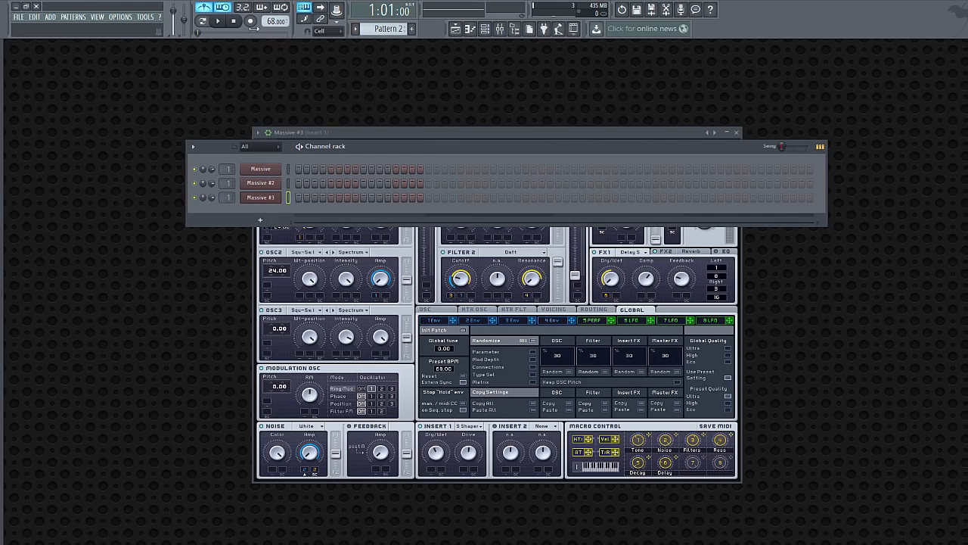
Arm recording, set snapping to 1/4 beat and record the chord part with Massive #3 into Pattern 2
{"action": "left_click", "coordinate": [250, 21]}
{"action": "left_click", "coordinate": [506, 340]}
{"action": "left_click", "coordinate": [325, 31]}
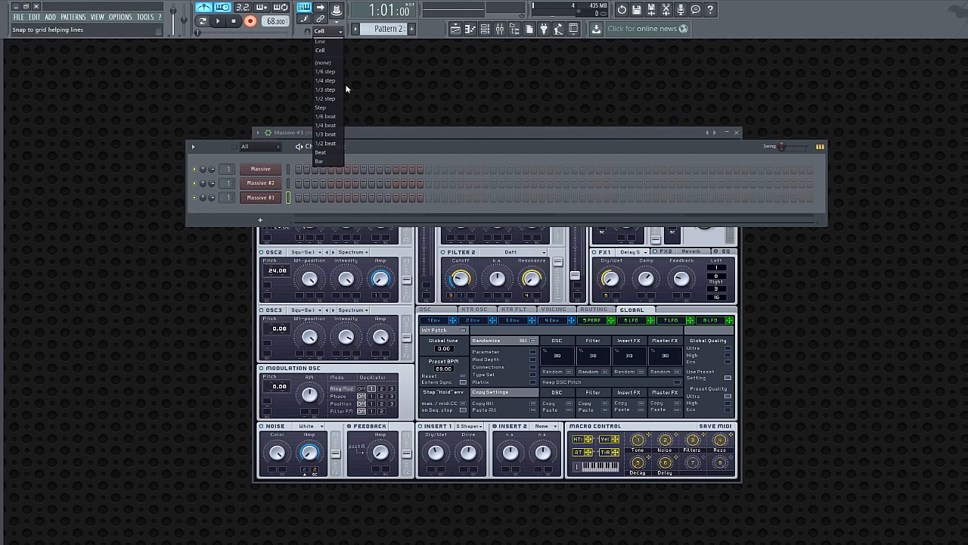
{"action": "left_click", "coordinate": [333, 127]}
{"action": "left_click", "coordinate": [222, 21]}
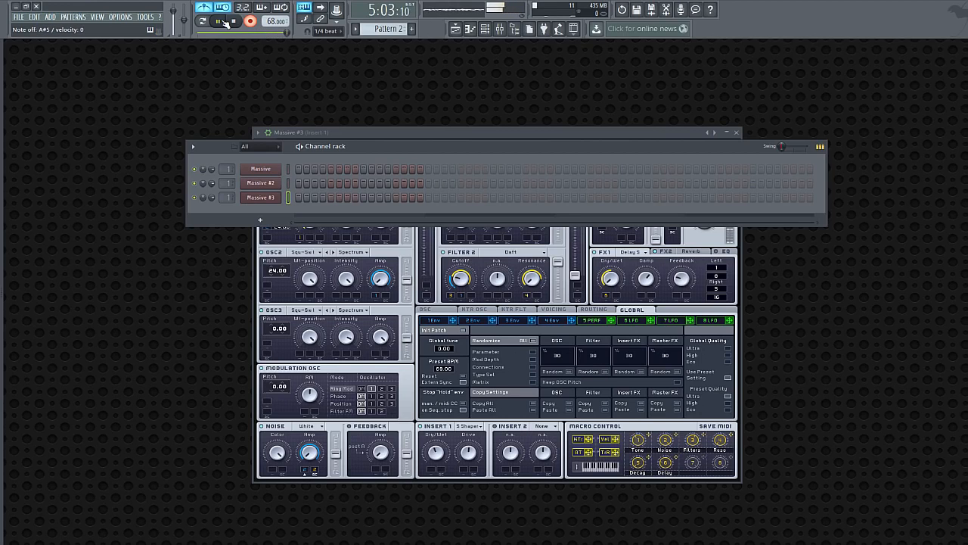
{"action": "left_click", "coordinate": [234, 21]}
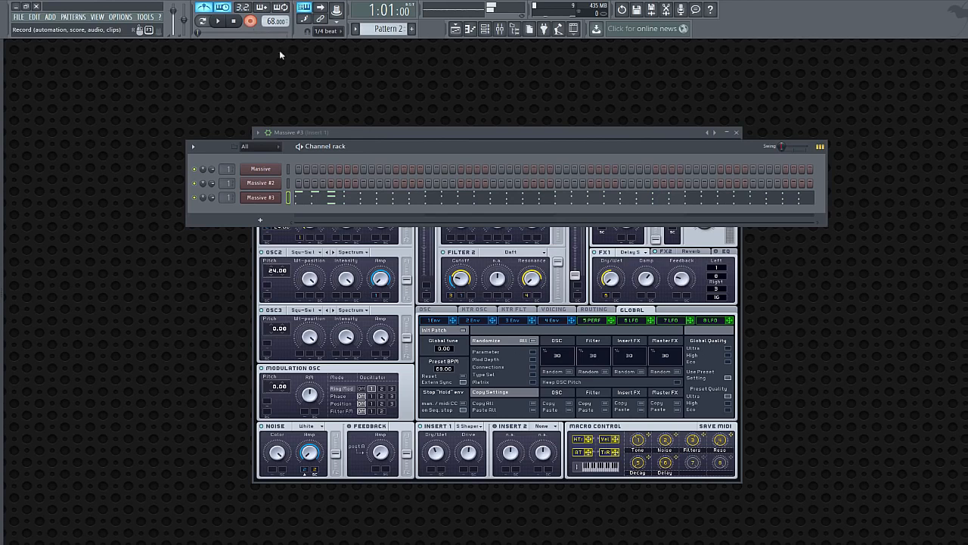
Open the recorded Massive #3 chords in the piano roll and quantize all the notes
{"action": "left_click", "coordinate": [394, 199]}
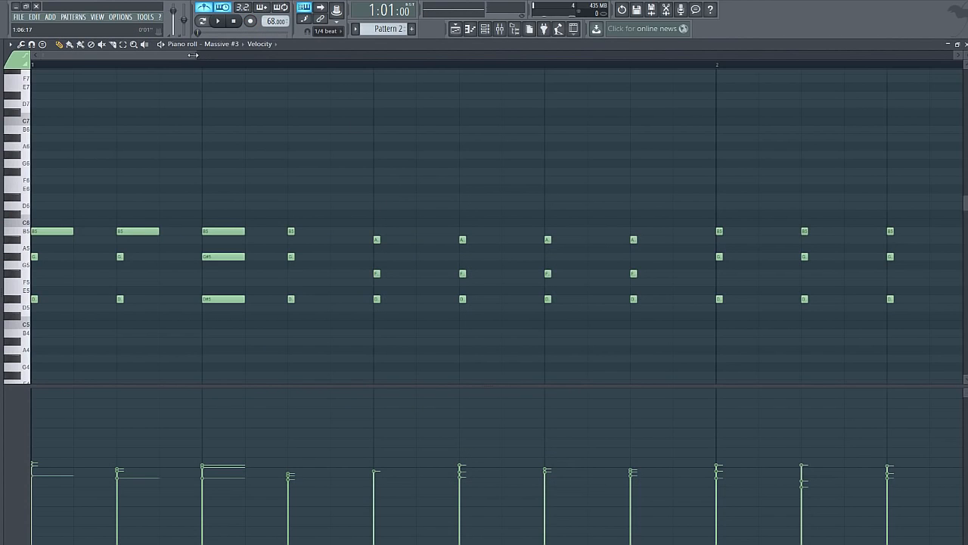
{"action": "left_click_drag", "start_coordinate": [197, 55], "coordinate": [738, 55]}
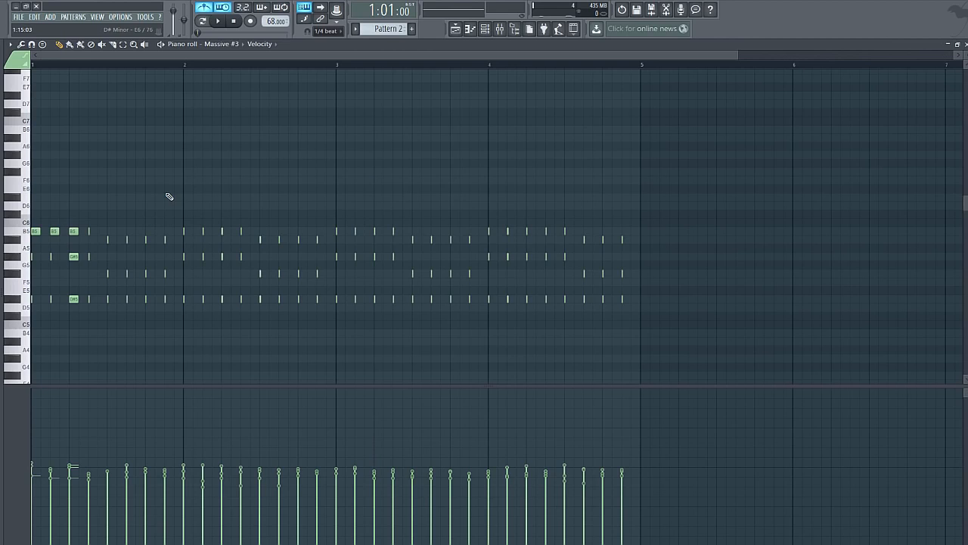
{"action": "key", "text": "ctrl+q"}
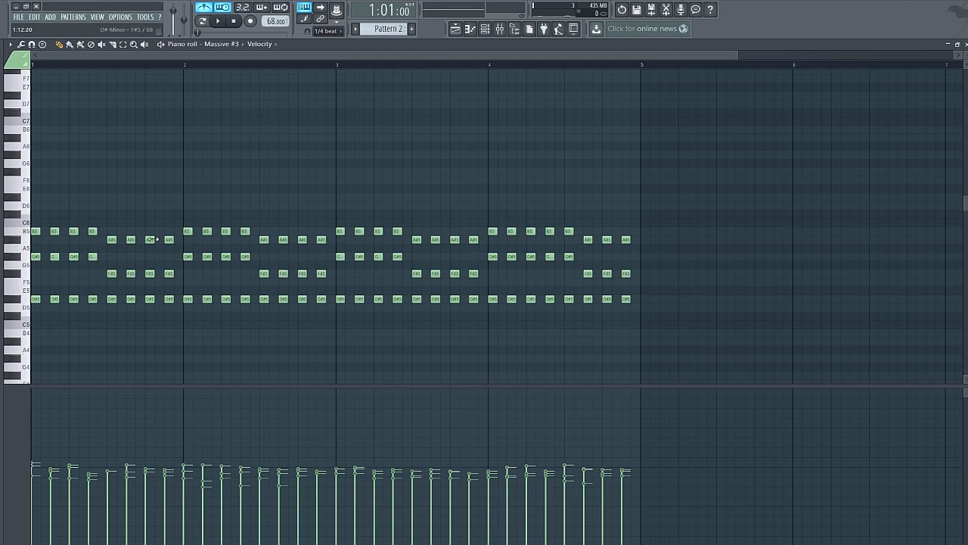
Audition the notes of the two chords, and in bar 4's third-beat chord lower G#5 to F#5 and B5 to A#5
{"action": "left_click", "coordinate": [35, 299]}
{"action": "left_click", "coordinate": [36, 257]}
{"action": "left_click", "coordinate": [112, 299]}
{"action": "left_click", "coordinate": [113, 274]}
{"action": "left_click", "coordinate": [112, 240]}
{"action": "left_click_drag", "start_coordinate": [571, 256], "coordinate": [571, 273]}
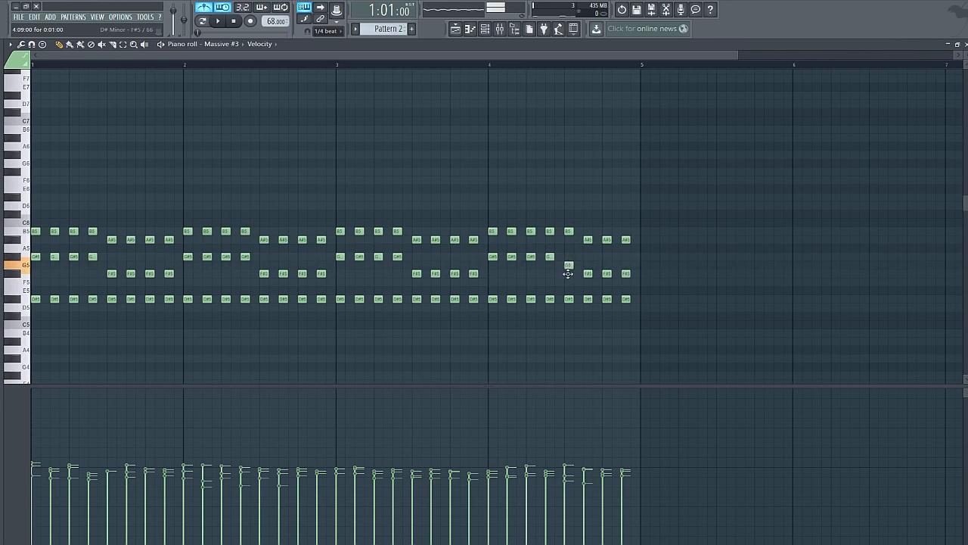
{"action": "left_click_drag", "start_coordinate": [570, 231], "coordinate": [571, 240]}
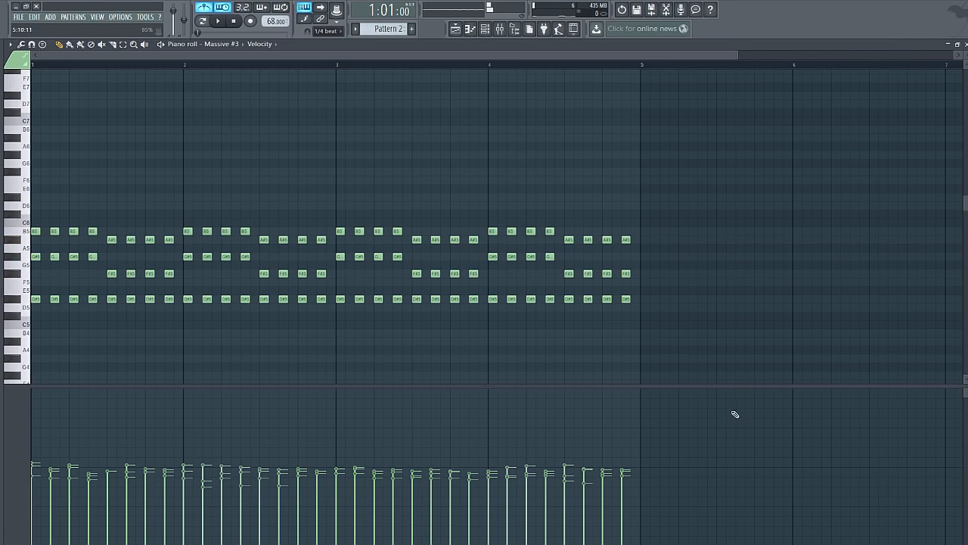
Place Pattern 2 at bar 1 on Track 2 with Cell snapping and play both patterns together
{"action": "left_click", "coordinate": [456, 29]}
{"action": "mouse_move", "coordinate": [138, 104]}
{"action": "left_mouse_down"}
{"action": "mouse_move", "coordinate": [275, 120]}
{"action": "mouse_move", "coordinate": [140, 107]}
{"action": "left_mouse_up"}
{"action": "left_click", "coordinate": [331, 31]}
{"action": "left_click", "coordinate": [329, 49]}
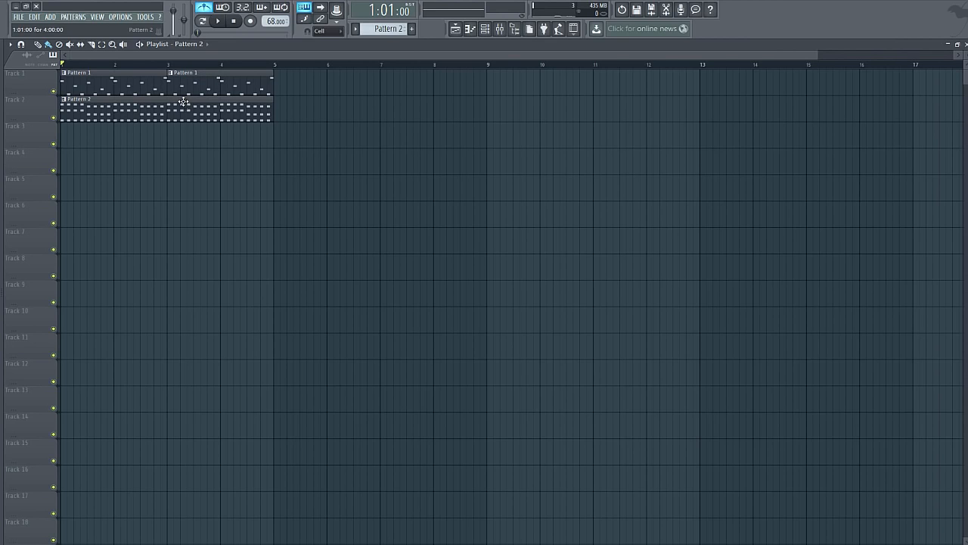
{"action": "key", "text": "space"}
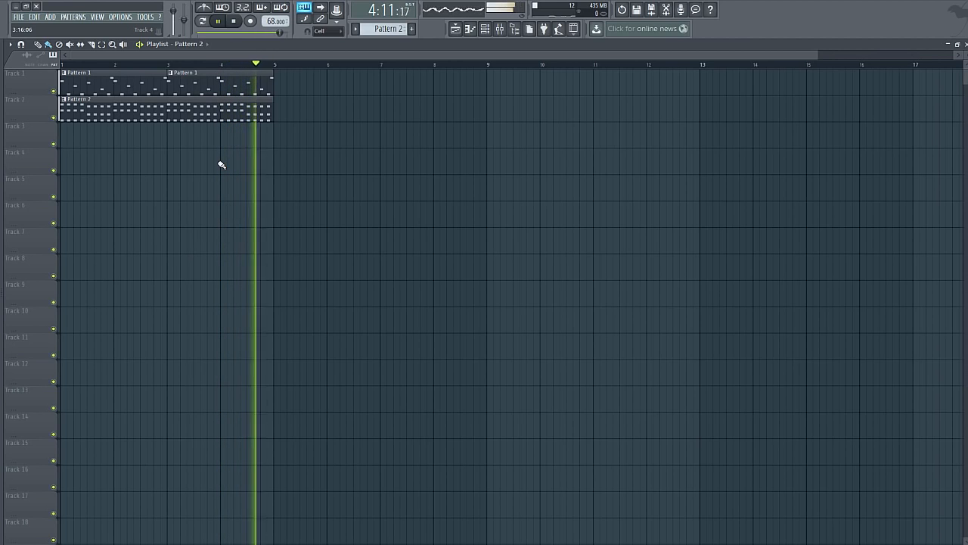
{"action": "left_click", "coordinate": [233, 21]}
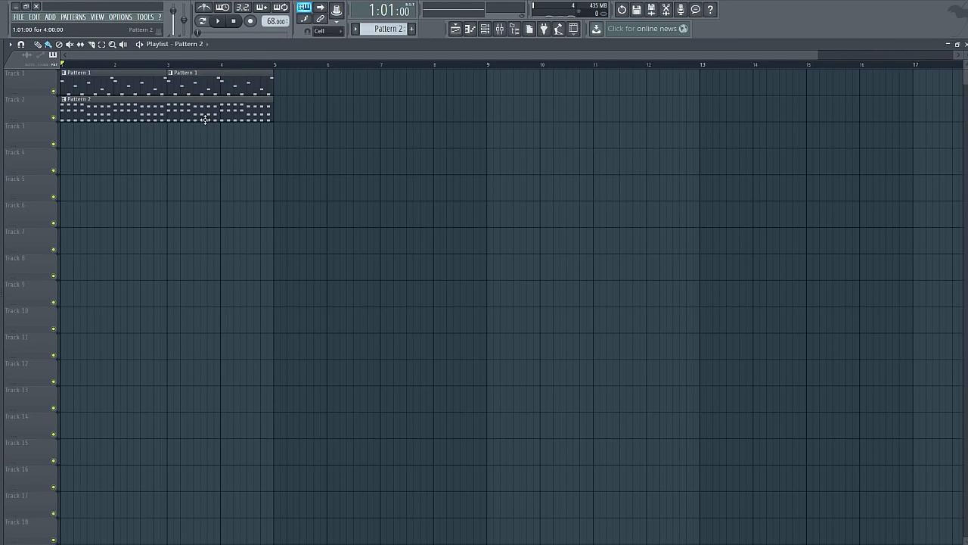
Delete the second Pattern 1 clip and move the Pattern 2 clip to start at bar 3
{"action": "right_click", "coordinate": [194, 90]}
{"action": "left_click_drag", "start_coordinate": [186, 109], "coordinate": [283, 117]}
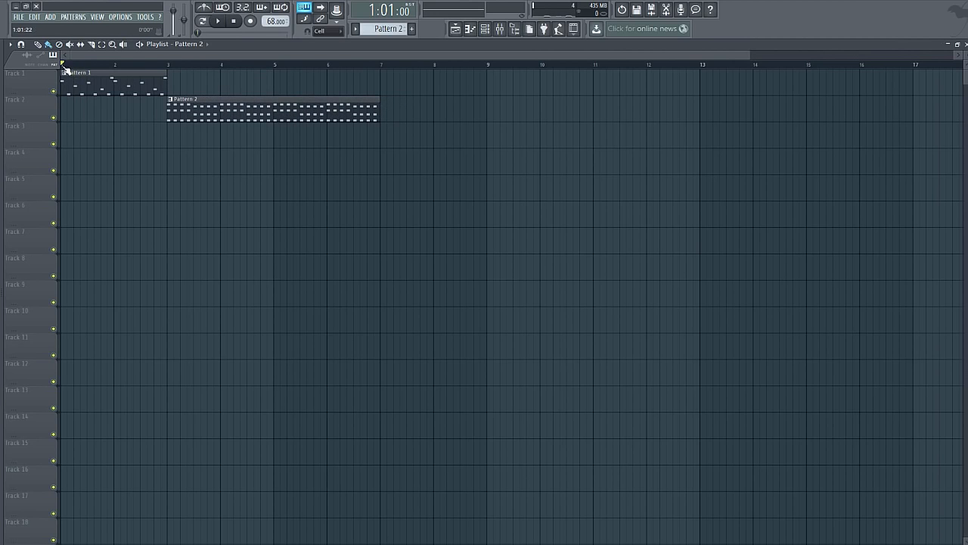
Load Fruity Parametric EQ 2 into the first effect slot of the mixer's Master track
{"action": "left_click", "coordinate": [500, 29]}
{"action": "left_click", "coordinate": [76, 158]}
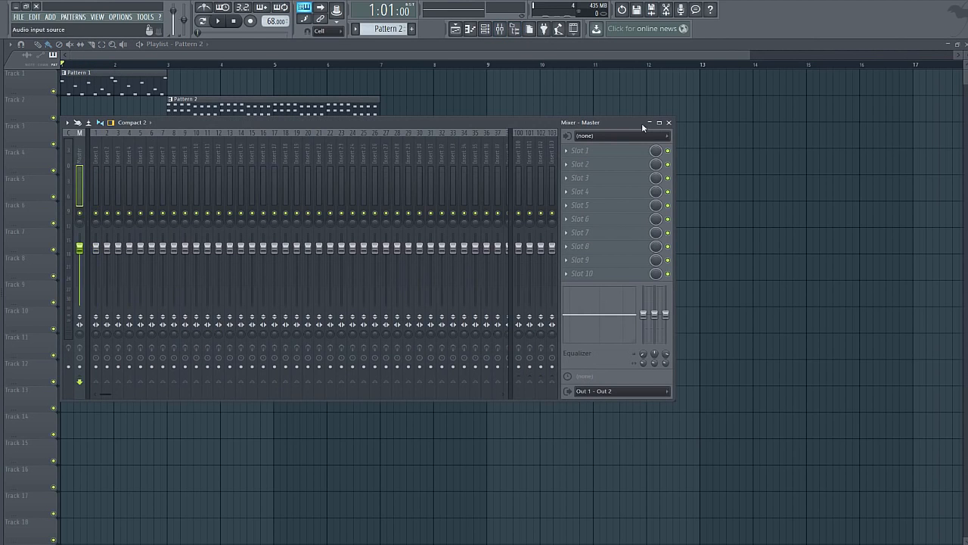
{"action": "left_click", "coordinate": [574, 151]}
{"action": "left_click", "coordinate": [734, 292]}
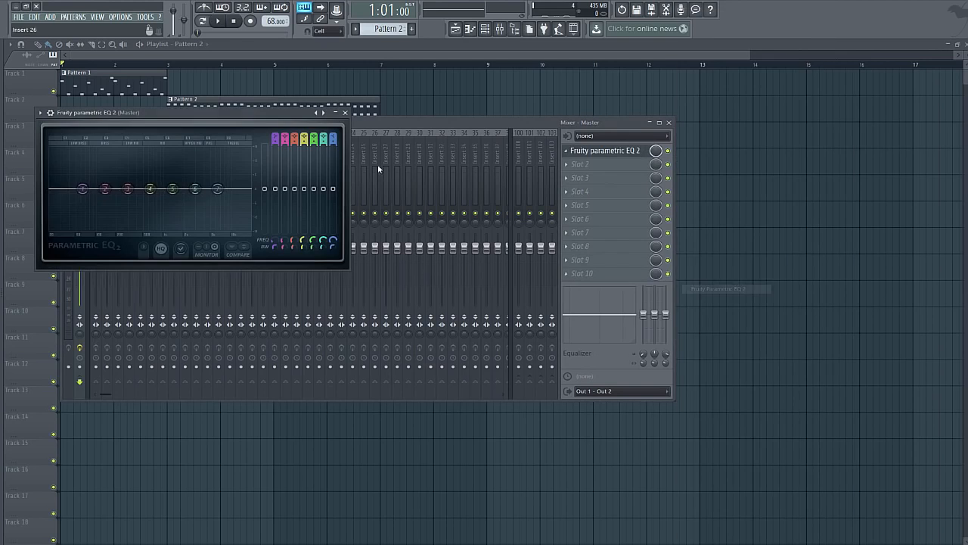
Make band 7 of the EQ a low pass filter and lower its cutoff to about 2009 Hz
{"action": "scroll", "coordinate": [333, 138], "scroll_direction": "down", "scroll_amount": 4}
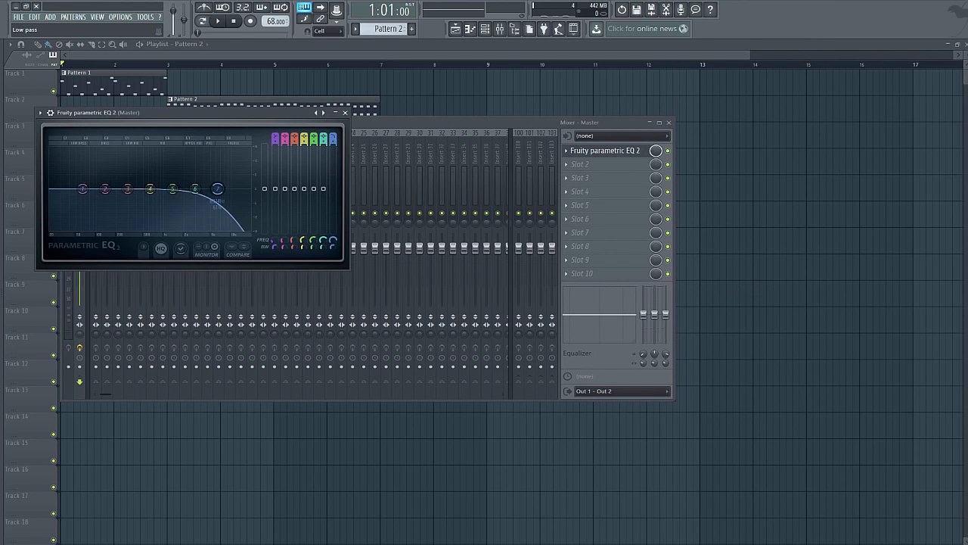
{"action": "scroll", "coordinate": [334, 140], "scroll_direction": "up", "scroll_amount": 2}
{"action": "left_click_drag", "start_coordinate": [218, 189], "coordinate": [184, 189]}
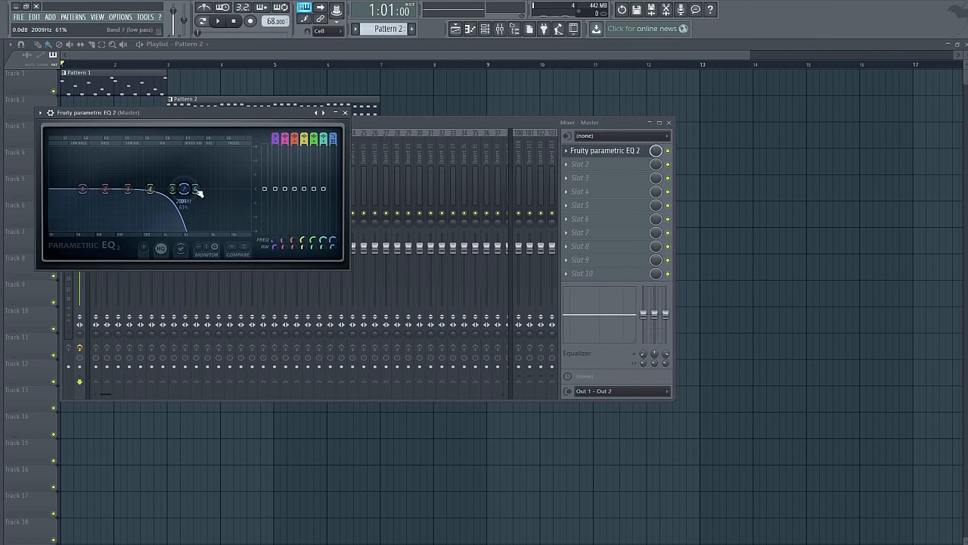
Create an automation clip for the EQ's mix level and add a 0% point at bar 2
{"action": "right_click", "coordinate": [654, 152]}
{"action": "left_click", "coordinate": [679, 214]}
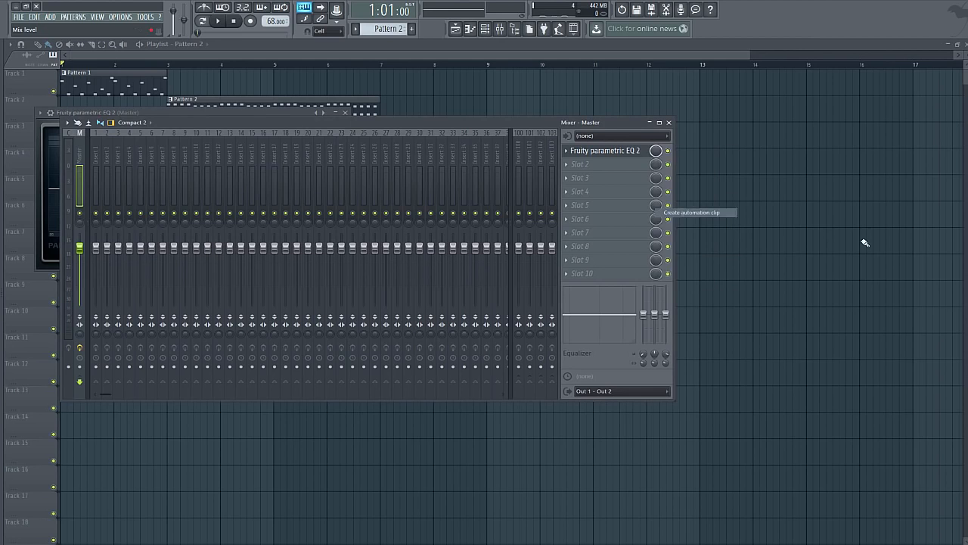
{"action": "right_click", "coordinate": [115, 147]}
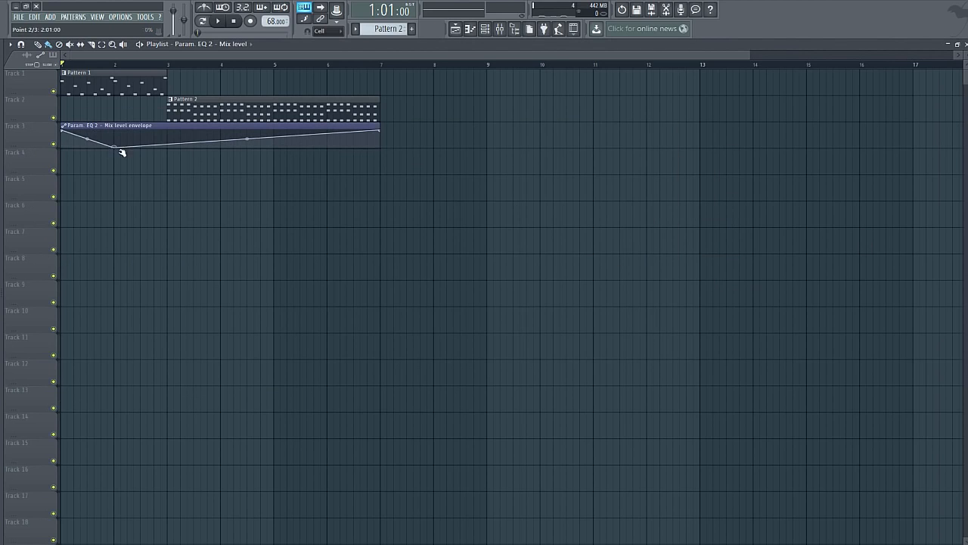
Hold the mix level envelope at 0% from bar 2 through a new bar 3 point to the clip's end, and bow the opening fall upward
{"action": "right_click", "coordinate": [167, 148]}
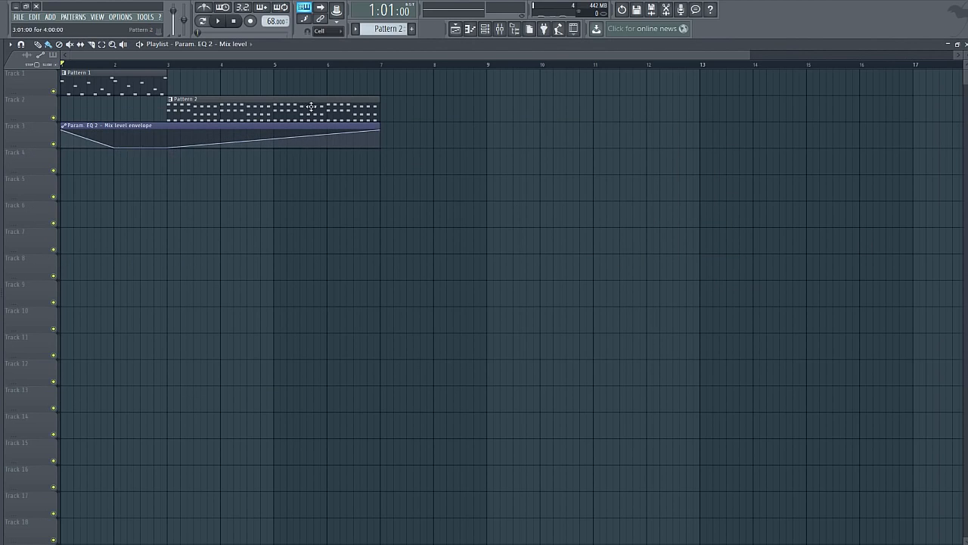
{"action": "left_click_drag", "start_coordinate": [382, 133], "coordinate": [388, 153]}
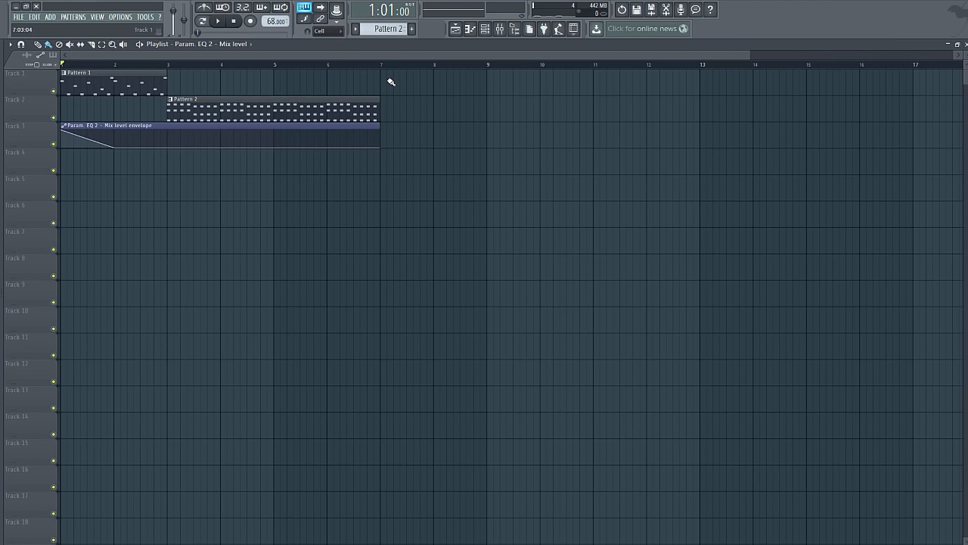
{"action": "left_click_drag", "start_coordinate": [87, 138], "coordinate": [87, 123]}
Play back the arrangement and move the EQ mix level automation clip down to Track 7 in the playlist
{"action": "left_click", "coordinate": [218, 25]}
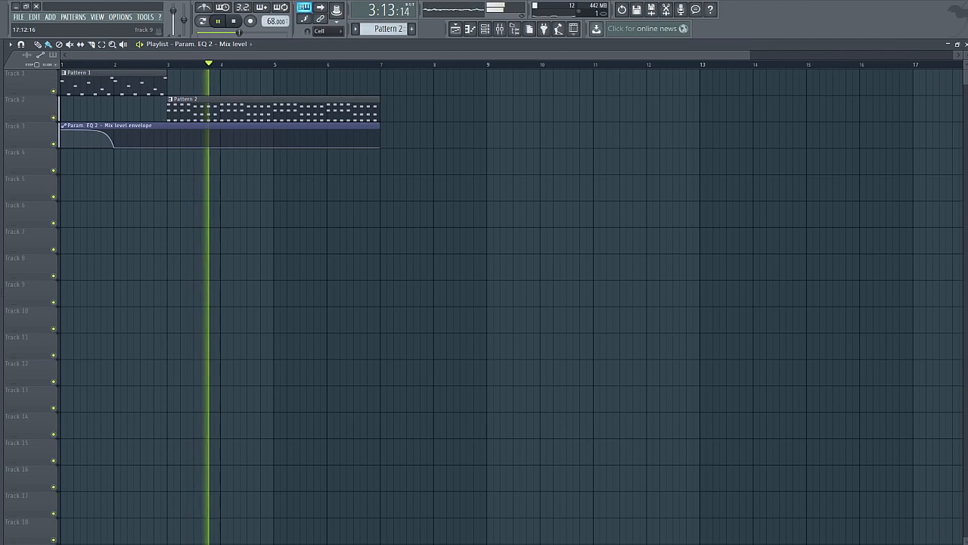
{"action": "left_click_drag", "start_coordinate": [151, 125], "coordinate": [152, 230]}
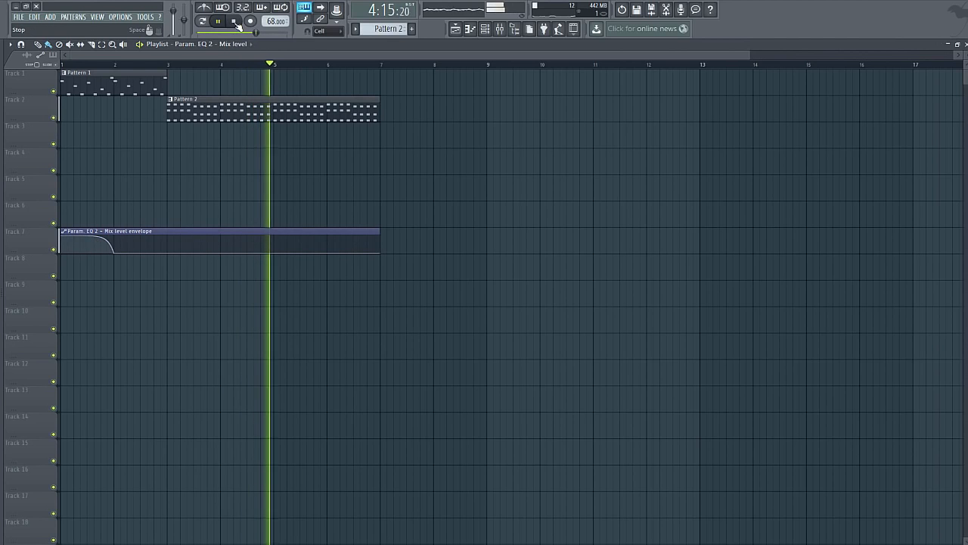
{"action": "left_click", "coordinate": [237, 25]}
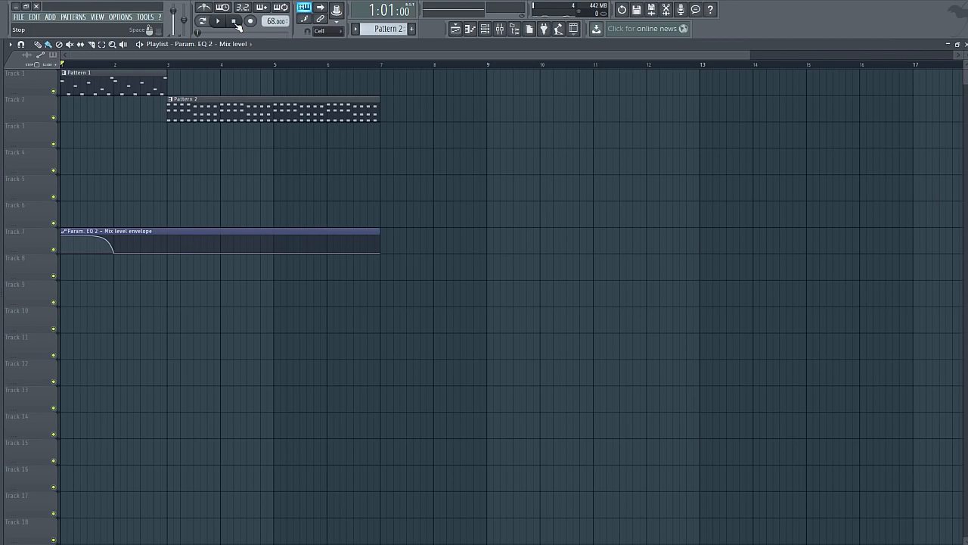
{"action": "left_click_drag", "start_coordinate": [149, 66], "coordinate": [62, 71]}
{"action": "left_click_drag", "start_coordinate": [173, 64], "coordinate": [56, 97]}
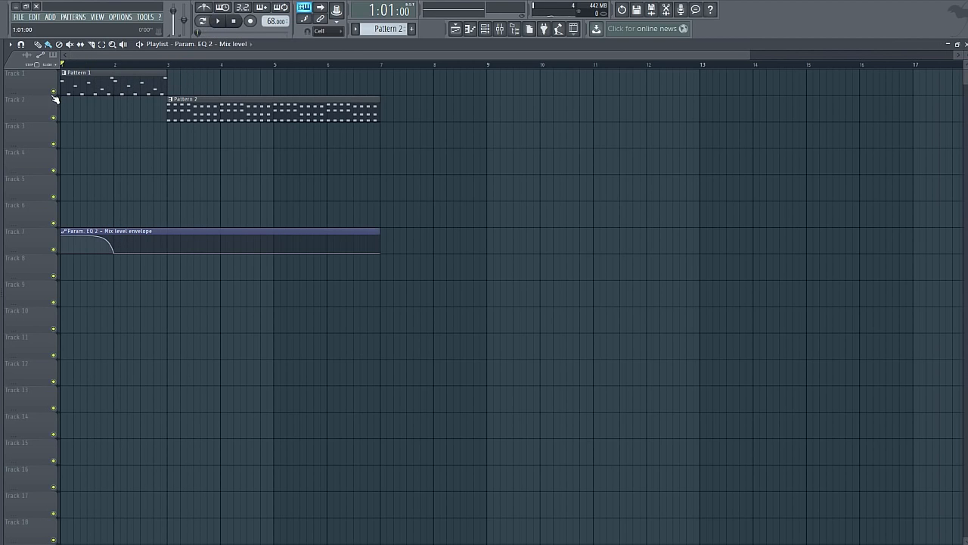